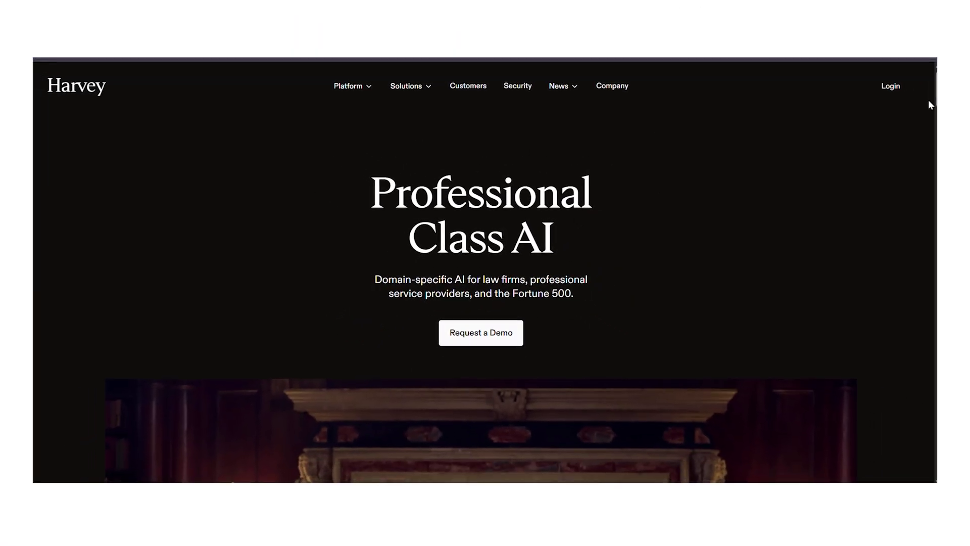
Scroll the Harvey homepage down to the 'Choose knowledge source' query card
{"action": "scroll", "coordinate": [928, 101], "scroll_direction": "down", "scroll_amount": 5}
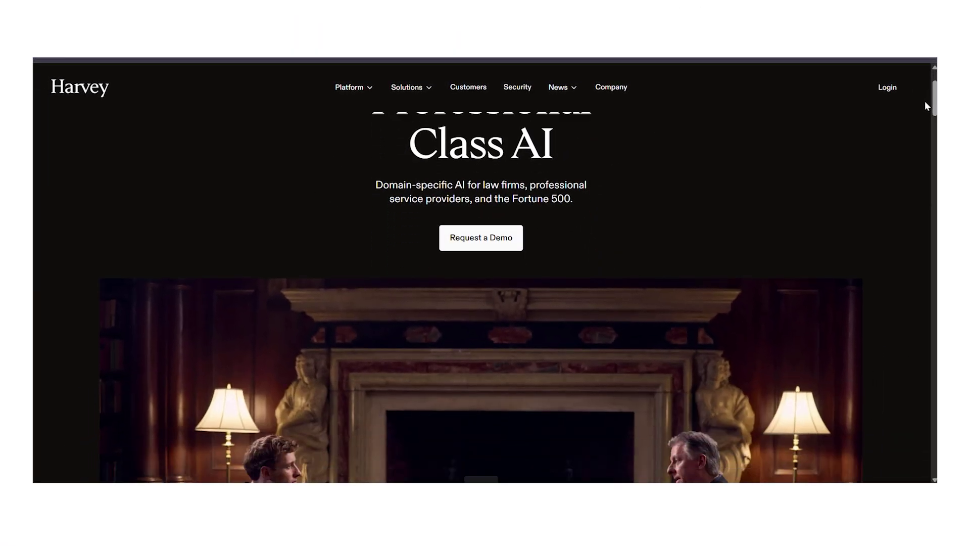
{"action": "scroll", "coordinate": [923, 101], "scroll_direction": "down", "scroll_amount": 8}
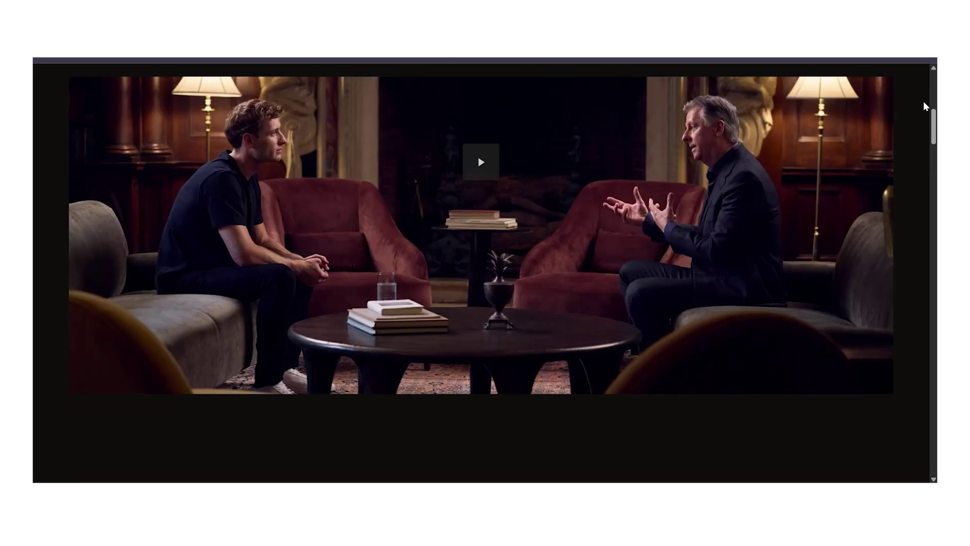
{"action": "scroll", "coordinate": [923, 103], "scroll_direction": "down", "scroll_amount": 5}
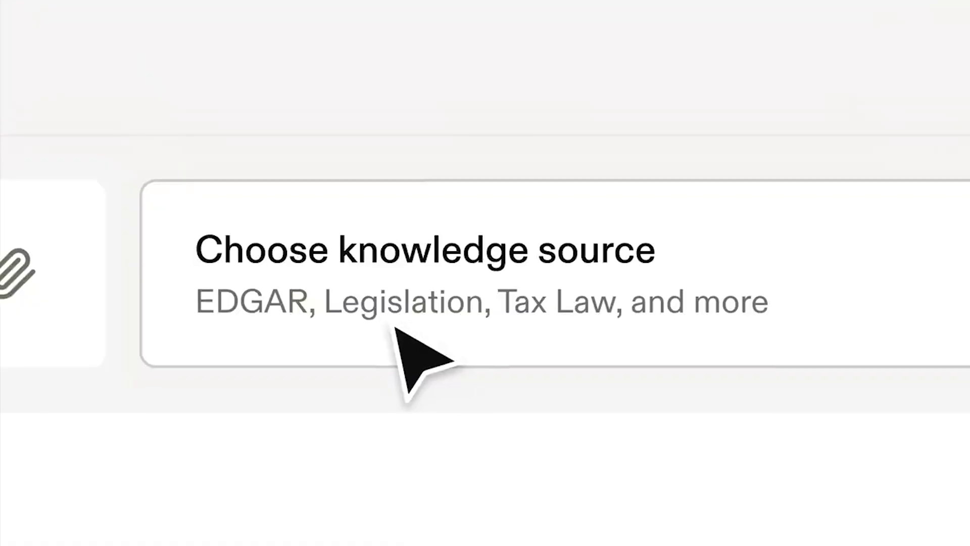
Open Harvey's knowledge-source list, then begin the ChatGPT prompt 'which is the best'
{"action": "left_click", "coordinate": [622, 275]}
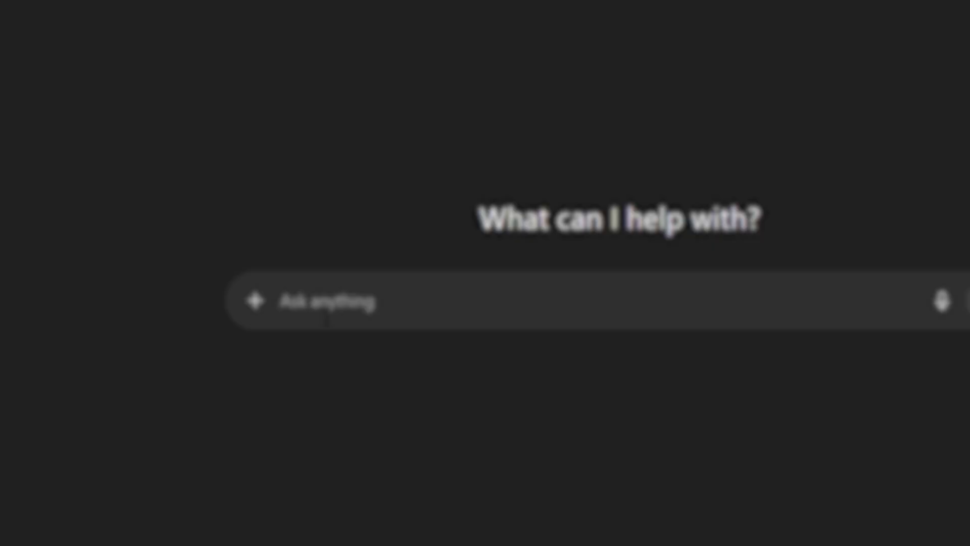
{"action": "type", "text": "which is the best product company in the wrls Give me a one word answer"}
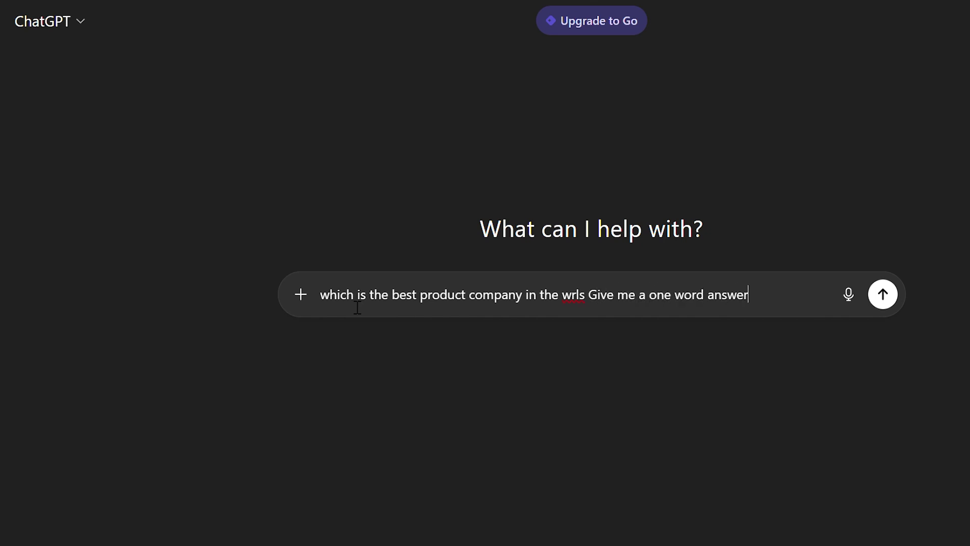
Send the one-word 'best product company' question to ChatGPT
{"action": "key", "text": "Return"}
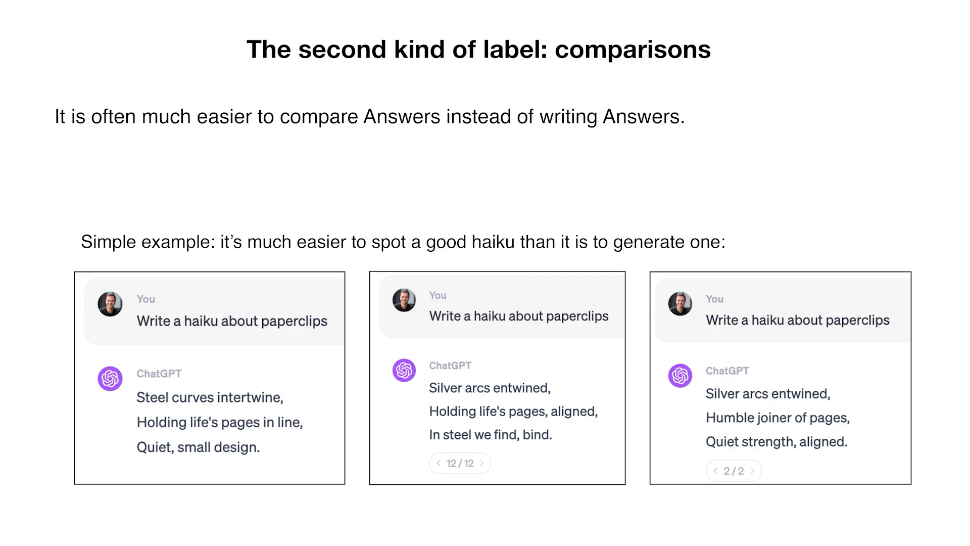
Advance to the Labeling instructions slide and load chat.openai.com in Chrome
{"action": "key", "text": "Right"}
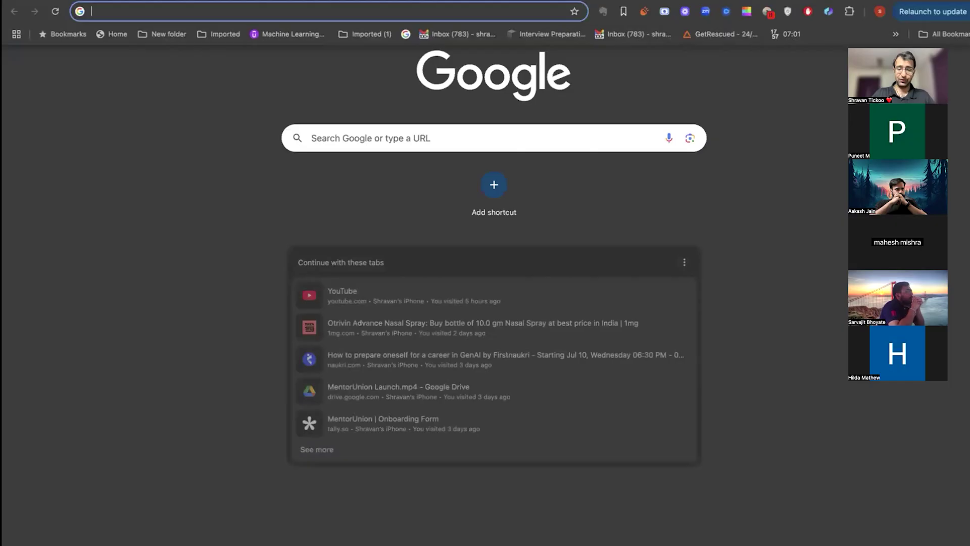
{"action": "type", "text": "chat"}
{"action": "key", "text": "Return"}
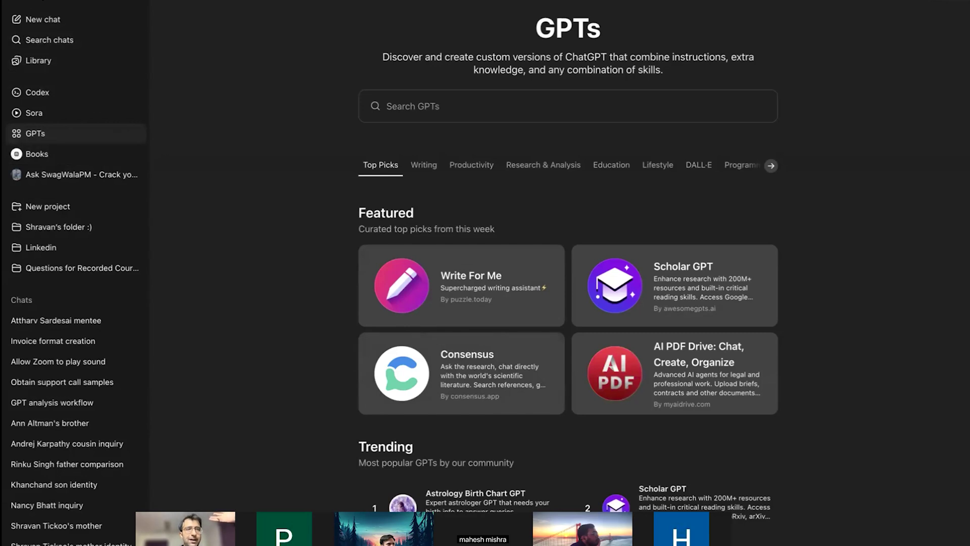
Start a new GPT, entering its name and the description 'What the hell does it do ?'
{"action": "key", "text": "ctrl+shift+o"}
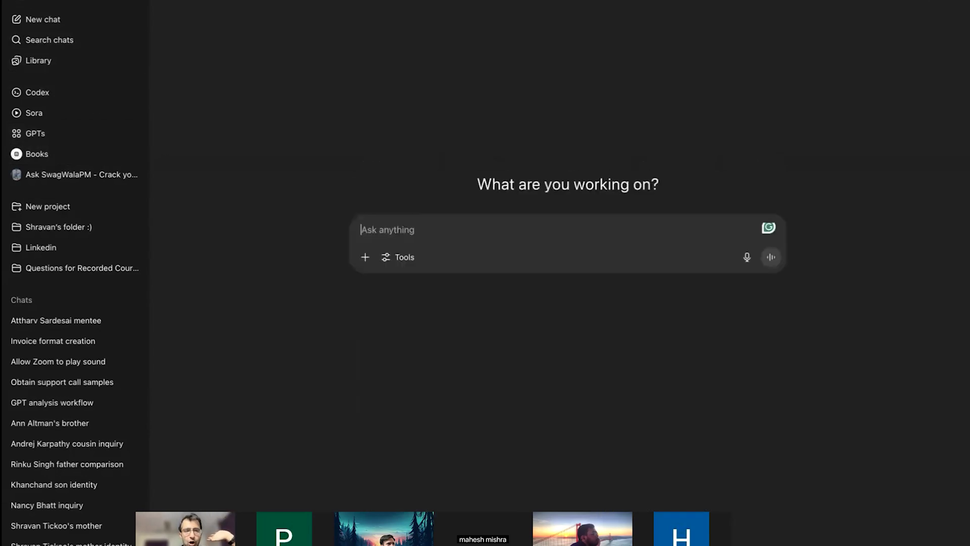
{"action": "left_click", "coordinate": [47, 134]}
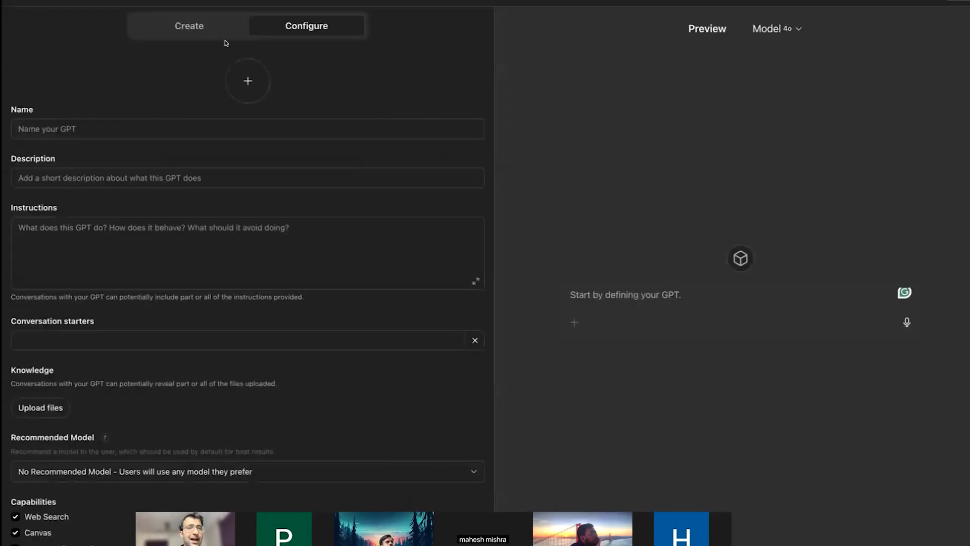
{"action": "left_click", "coordinate": [88, 123]}
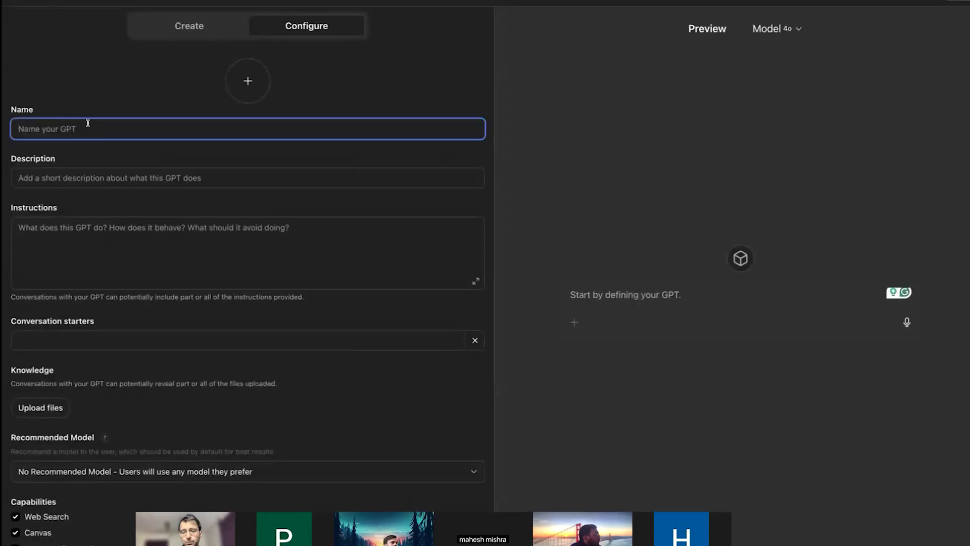
{"action": "type", "text": "ShravanGPT"}
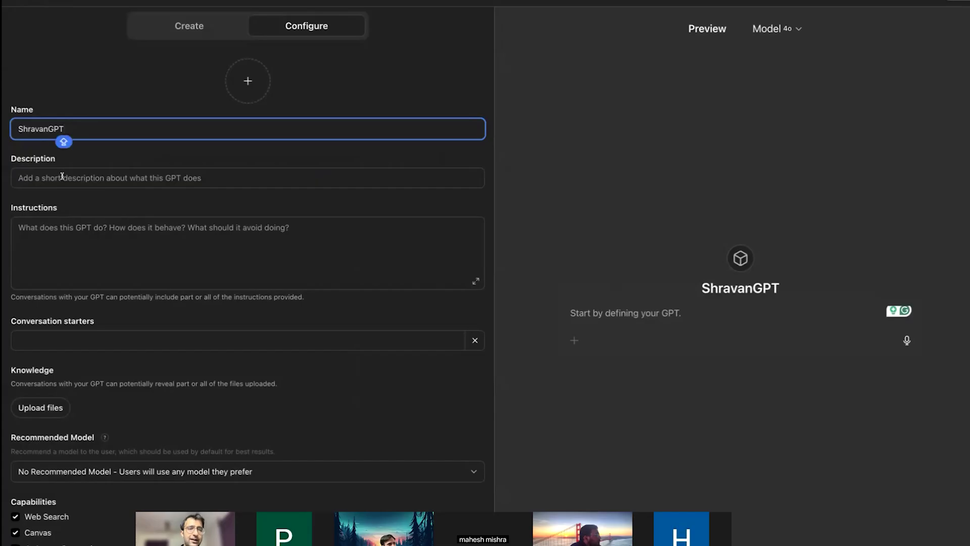
{"action": "left_click", "coordinate": [63, 176]}
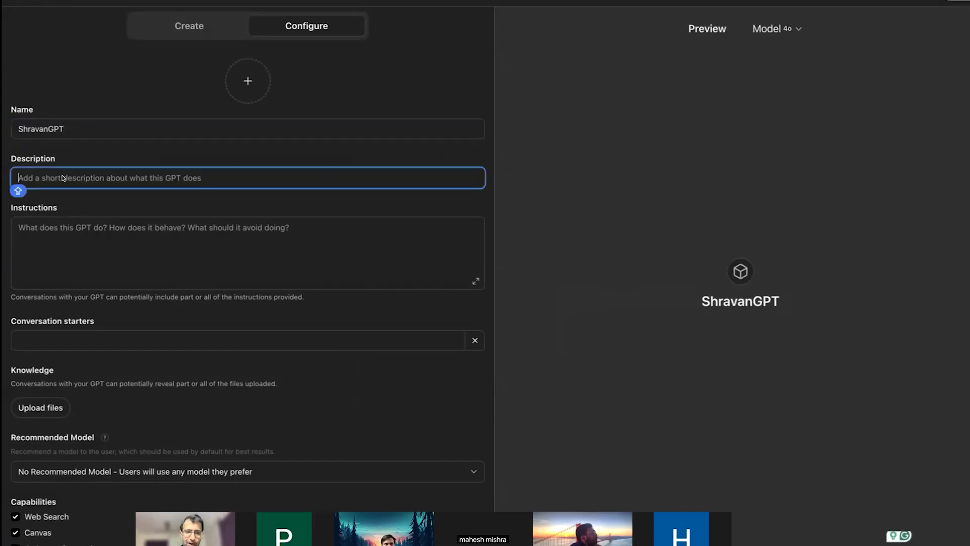
{"action": "type", "text": "What the hell does it do ?"}
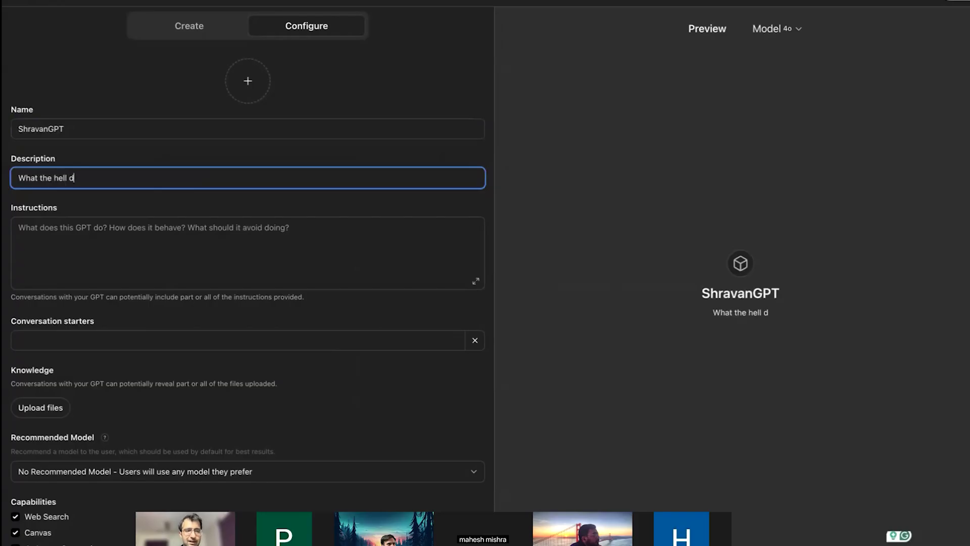
Begin writing the GPT's instructions, starting with 'Always'
{"action": "left_click", "coordinate": [70, 241]}
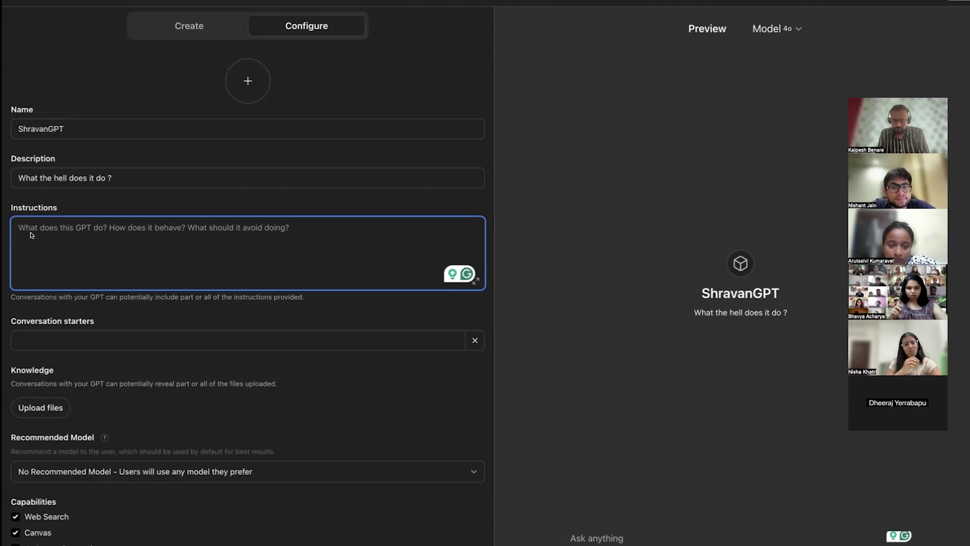
{"action": "type", "text": "A"}
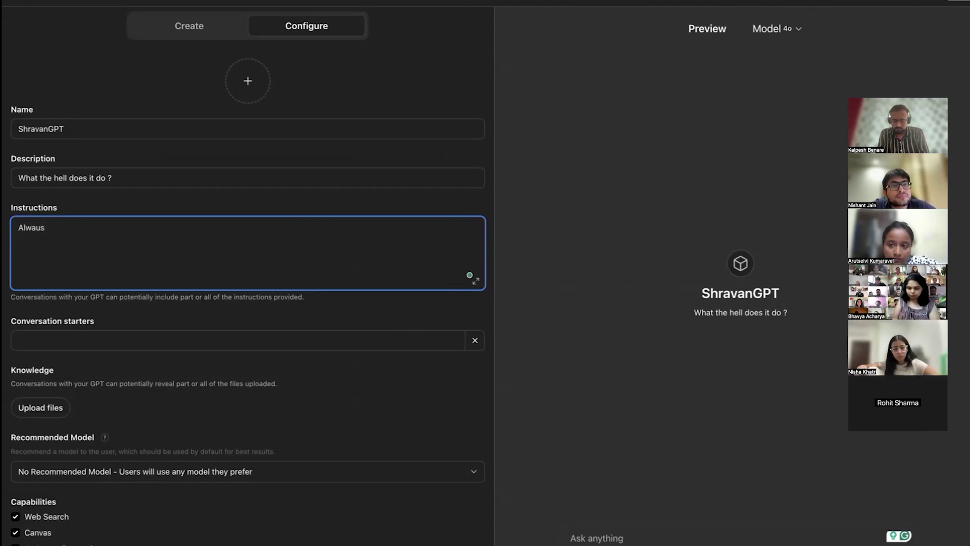
{"action": "type", "text": "lwaus"}
{"action": "key", "text": "BackSpace"}
{"action": "key", "text": "BackSpace"}
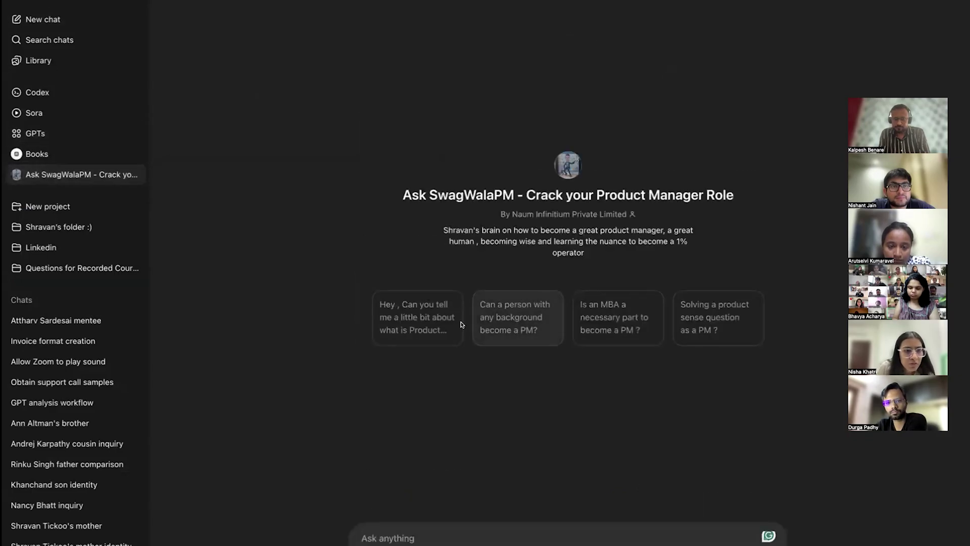
Ask the SwagWalaPM GPT 'who is a great pm', then begin creating a new GPT
{"action": "type", "text": "who is a "}
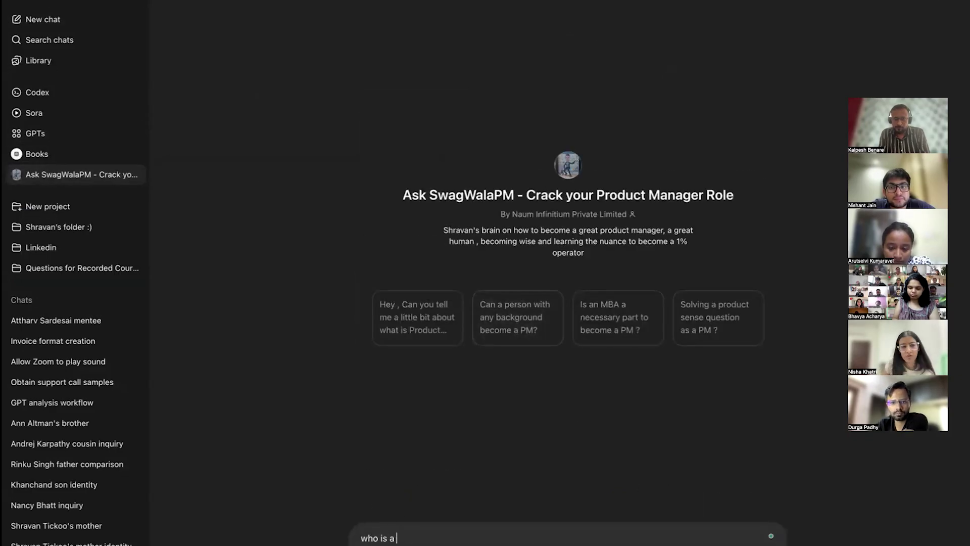
{"action": "type", "text": "great pm"}
{"action": "key", "text": "Return"}
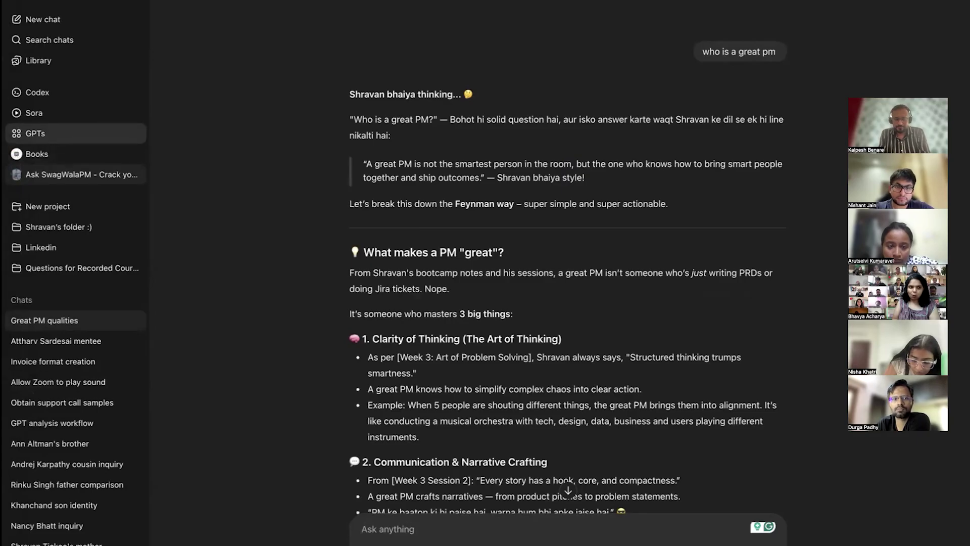
{"action": "left_click", "coordinate": [37, 134]}
{"action": "left_click", "coordinate": [918, 7]}
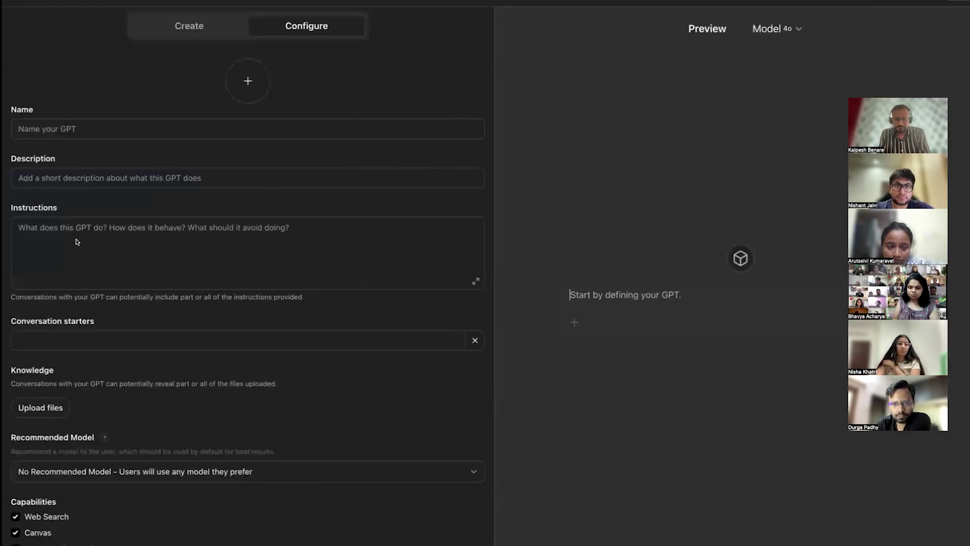
{"action": "scroll", "coordinate": [114, 367], "scroll_direction": "down", "scroll_amount": 1}
Add the conversation starter 'do pms need an MBA ?' and bring up the Knowledge file picker
{"action": "left_click", "coordinate": [71, 209]}
{"action": "left_click", "coordinate": [78, 286]}
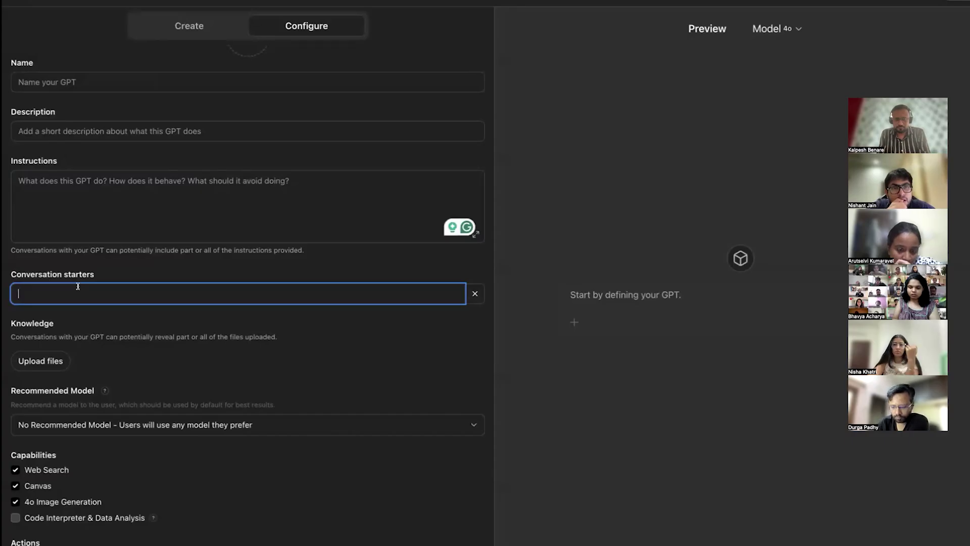
{"action": "type", "text": "whio"}
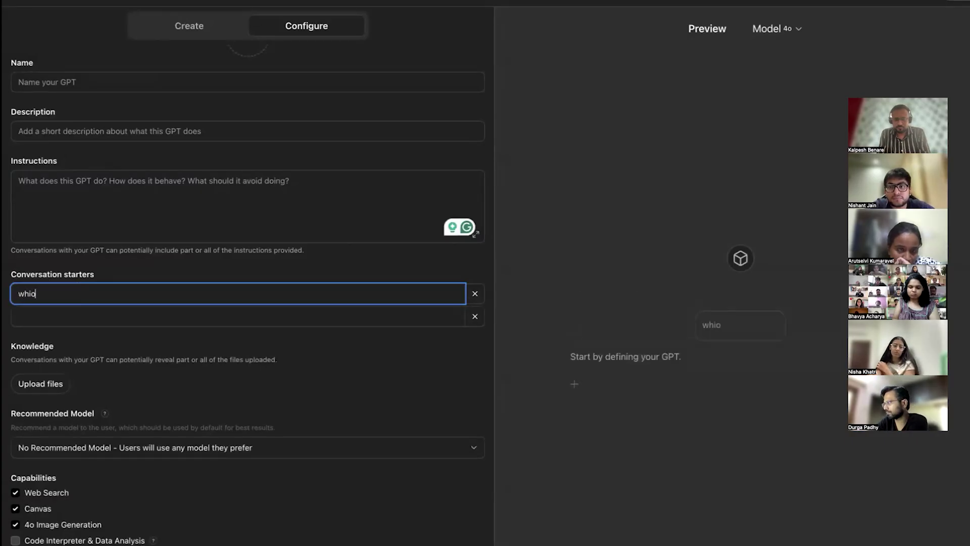
{"action": "key", "text": "BackSpace"}
{"action": "type", "text": "at"}
{"action": "key", "text": "BackSpace"}
{"action": "key", "text": "BackSpace"}
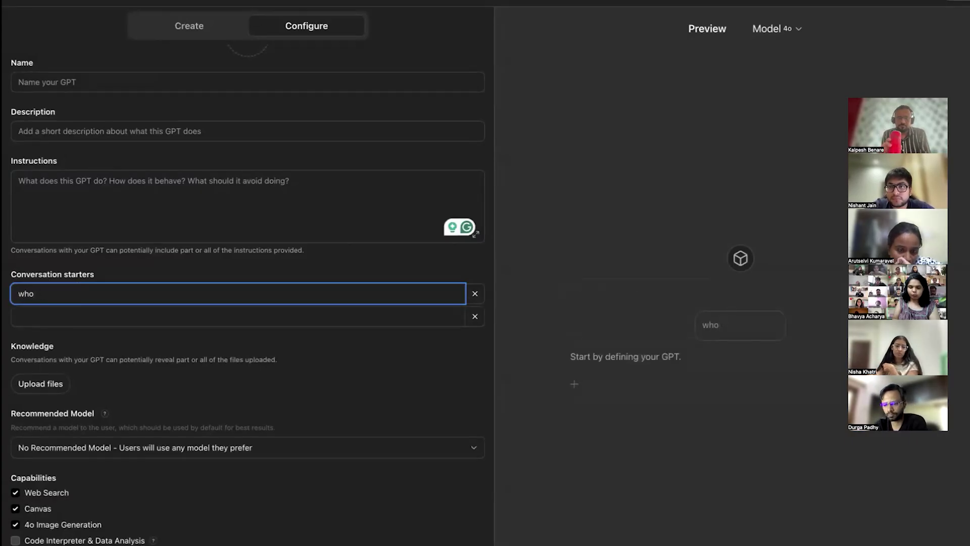
{"action": "key", "text": "BackSpace"}
{"action": "key", "text": "BackSpace"}
{"action": "type", "text": "do p"}
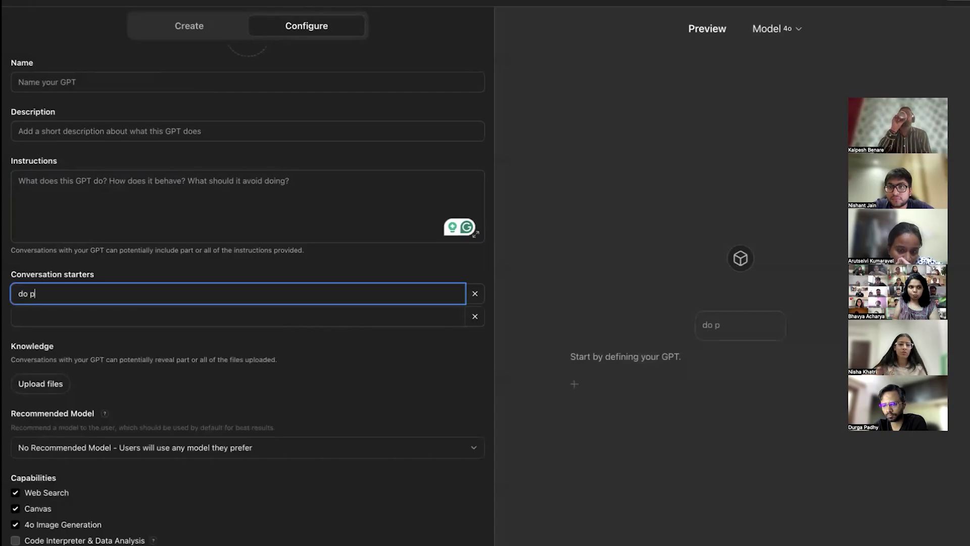
{"action": "type", "text": "ms need an MPB"}
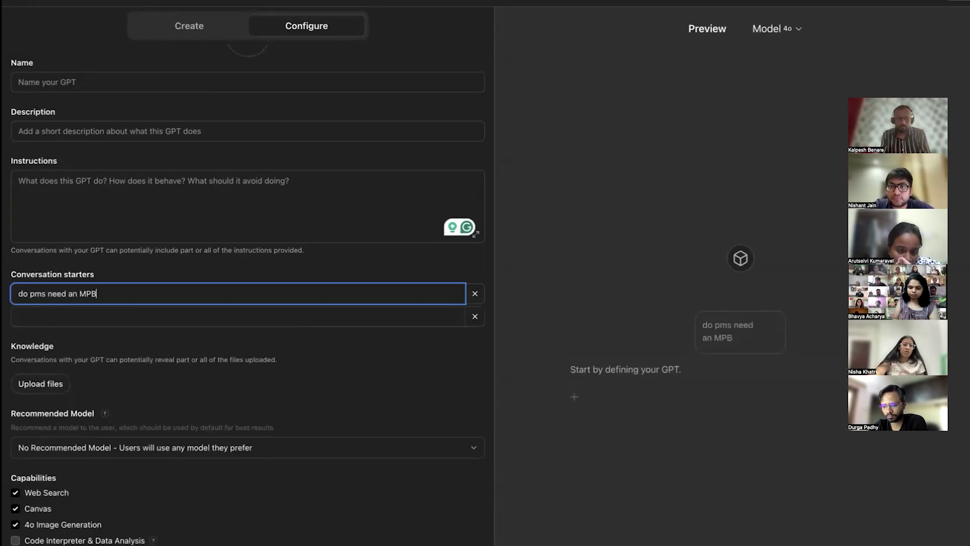
{"action": "key", "text": "BackSpace"}
{"action": "key", "text": "BackSpace"}
{"action": "key", "text": "BackSpace"}
{"action": "type", "text": "BA"}
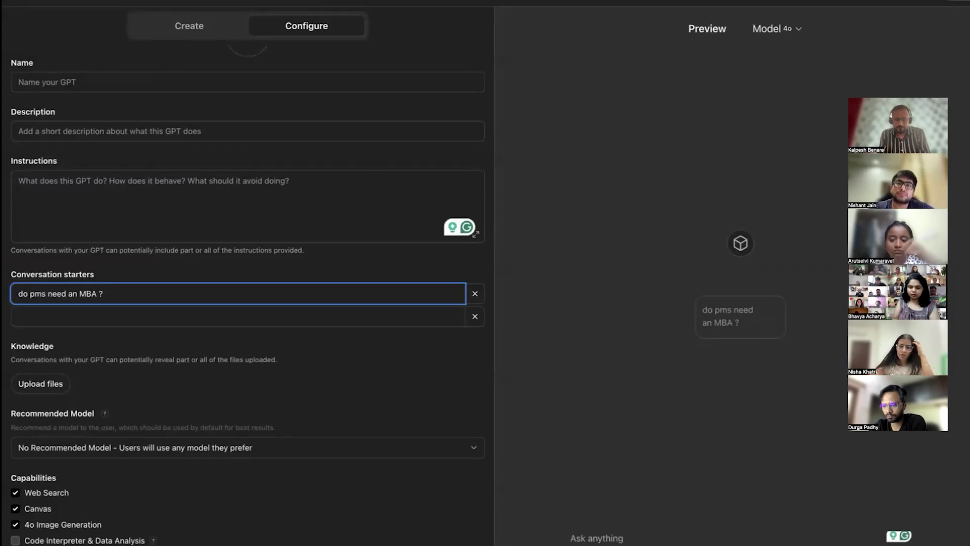
{"action": "left_click", "coordinate": [40, 383]}
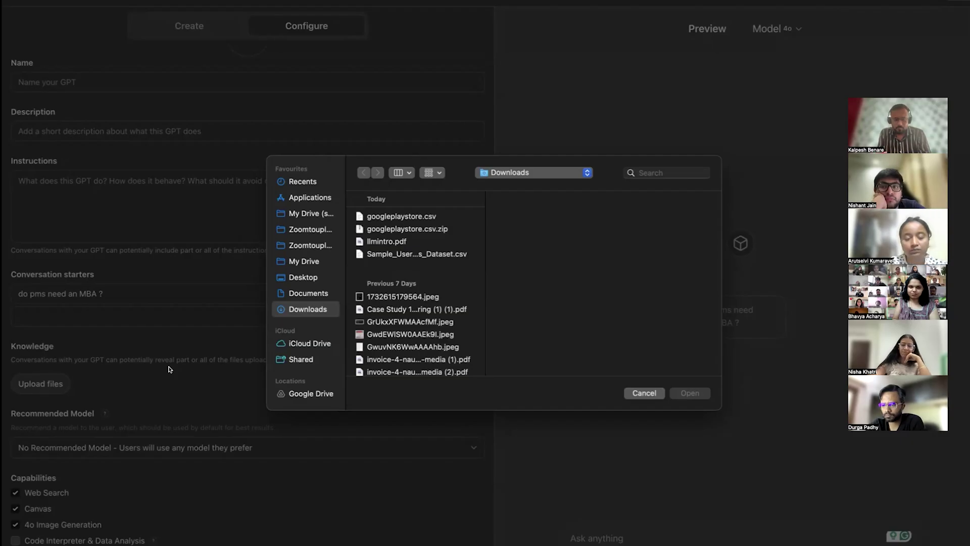
Cancel the file upload and keep 'No Recommended Model' for the GPT
{"action": "left_click", "coordinate": [644, 394]}
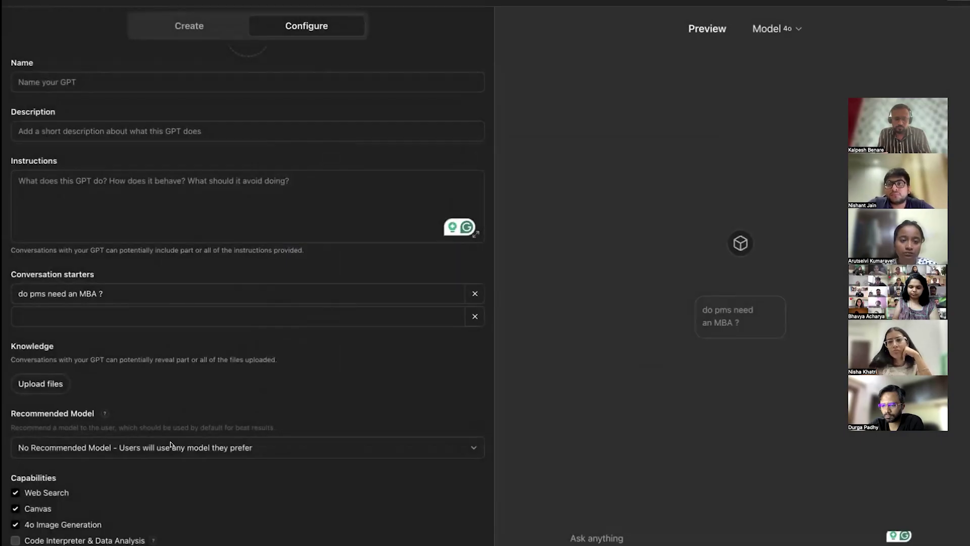
{"action": "scroll", "coordinate": [171, 444], "scroll_direction": "down", "scroll_amount": 1}
{"action": "left_click", "coordinate": [71, 427]}
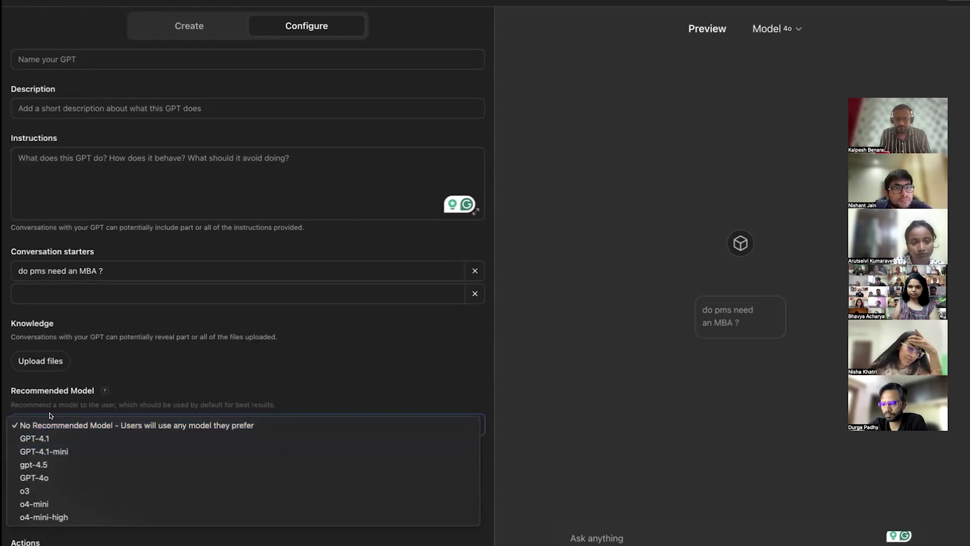
{"action": "left_click", "coordinate": [45, 424]}
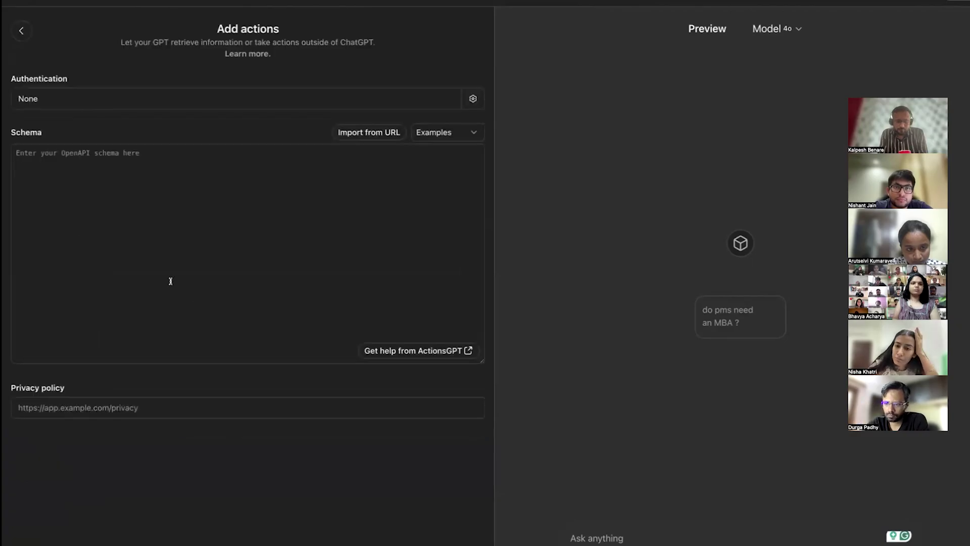
Close the action's Authentication settings unchanged and leave the Schema box empty
{"action": "left_click", "coordinate": [136, 91]}
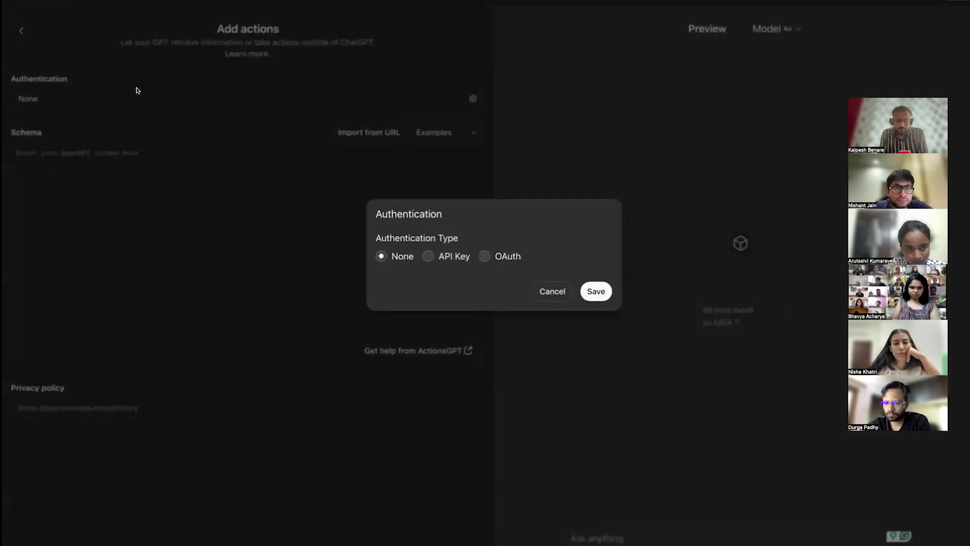
{"action": "left_click", "coordinate": [542, 287]}
{"action": "left_click", "coordinate": [340, 91]}
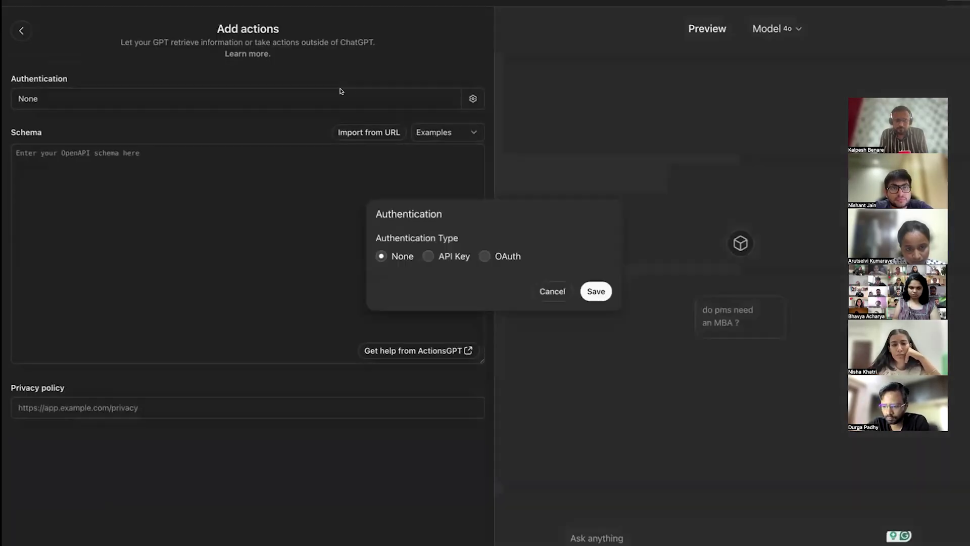
{"action": "left_click", "coordinate": [542, 287]}
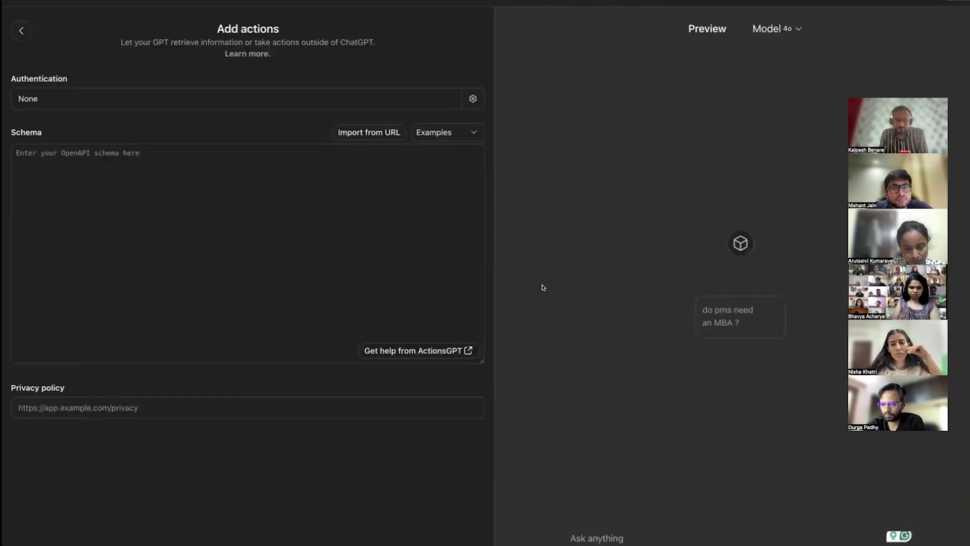
{"action": "left_click", "coordinate": [106, 163]}
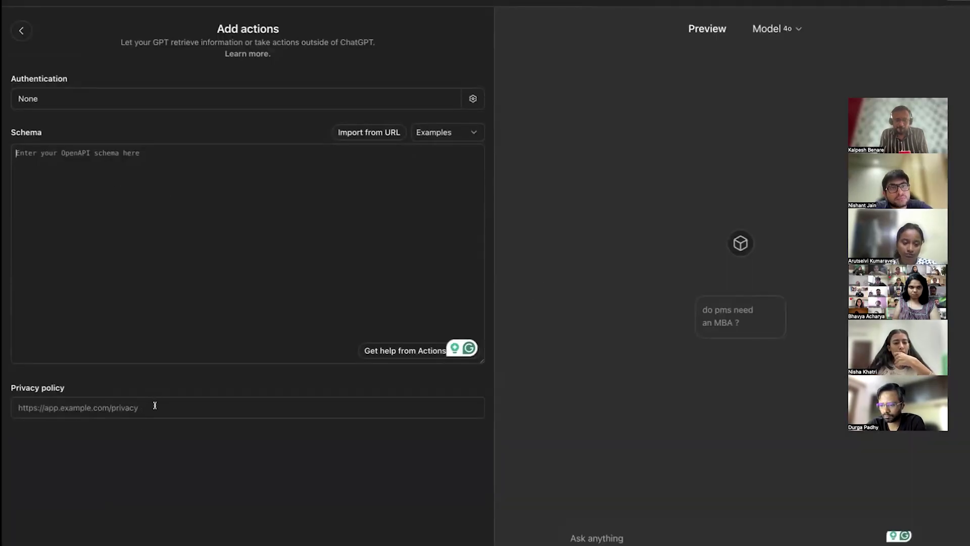
{"action": "left_click", "coordinate": [189, 281]}
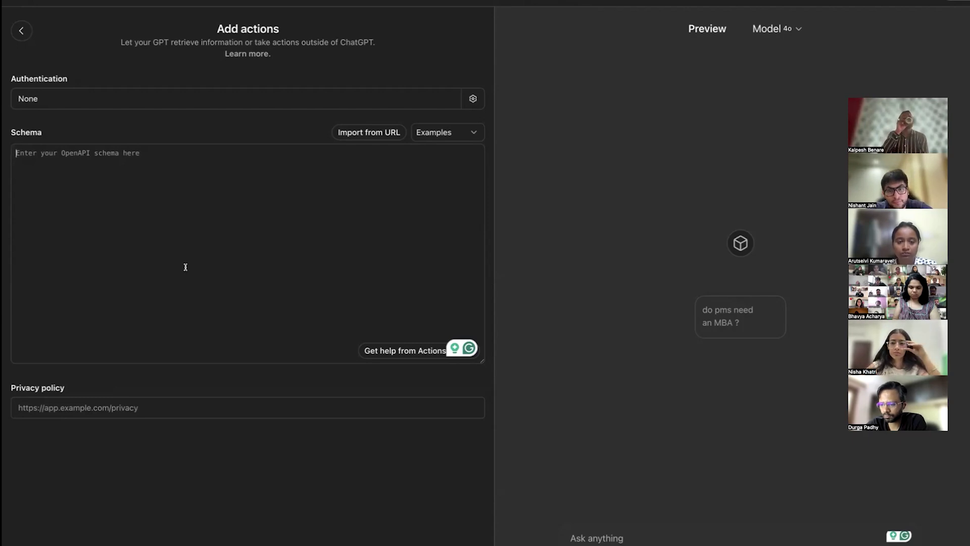
Return to the GPT configuration's Instructions, then leave the editor for a fresh chat
{"action": "left_click", "coordinate": [22, 30]}
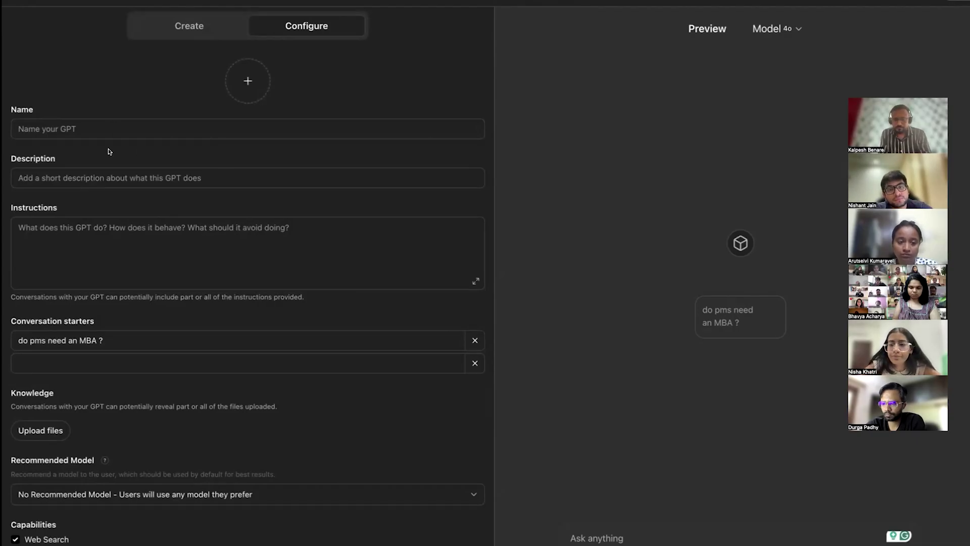
{"action": "left_click", "coordinate": [91, 234]}
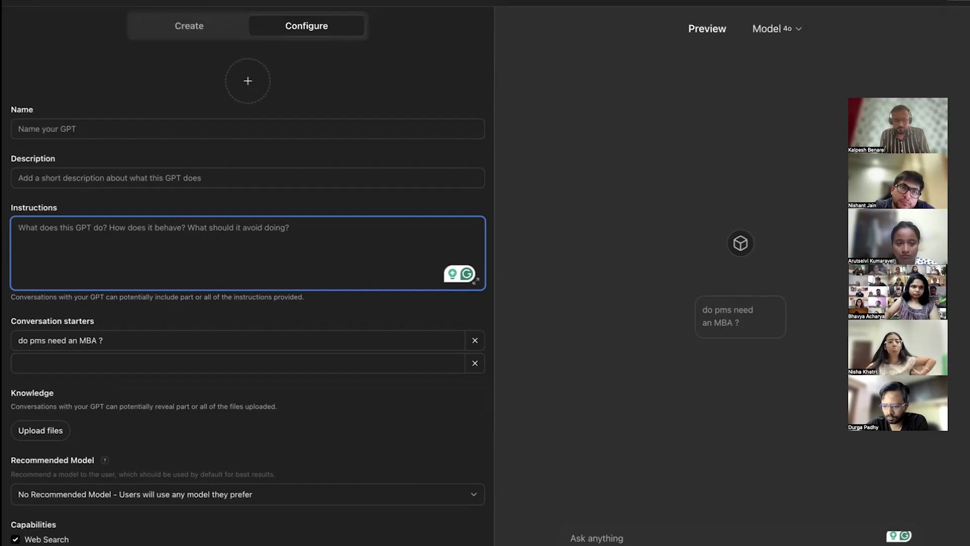
{"action": "key", "text": "super+Left"}
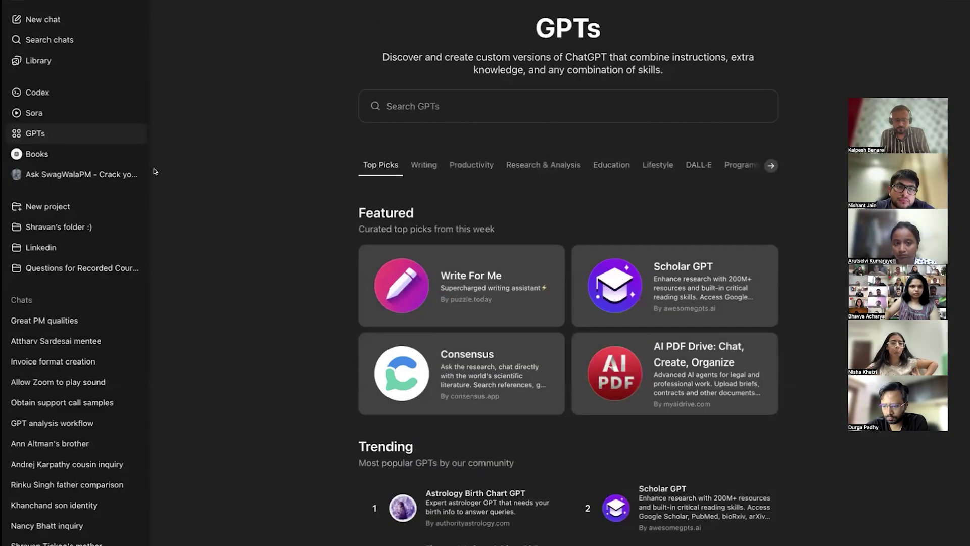
{"action": "left_click", "coordinate": [46, 20]}
Ask for the best PM discovery prompt structure for a named person, with an example
{"action": "type", "text": "give me"}
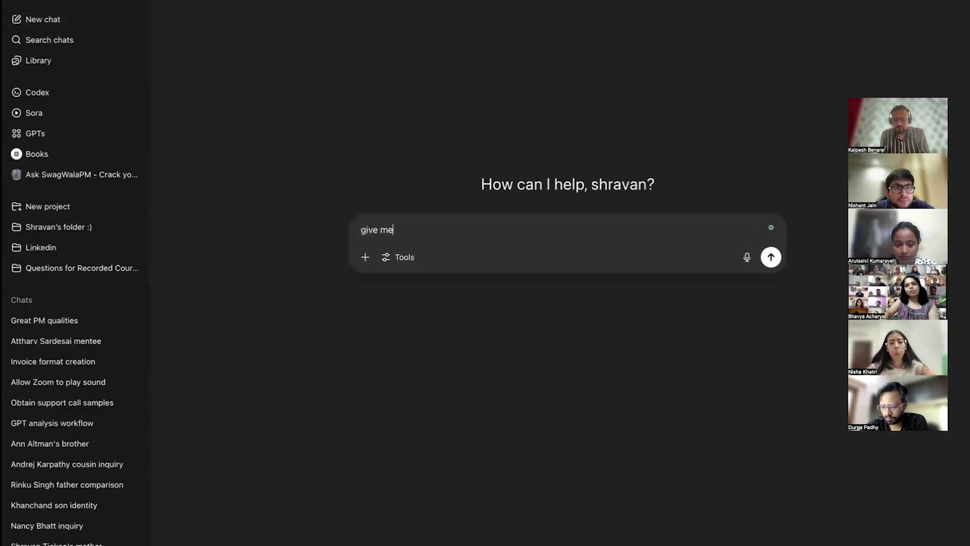
{"action": "type", "text": " the pro"}
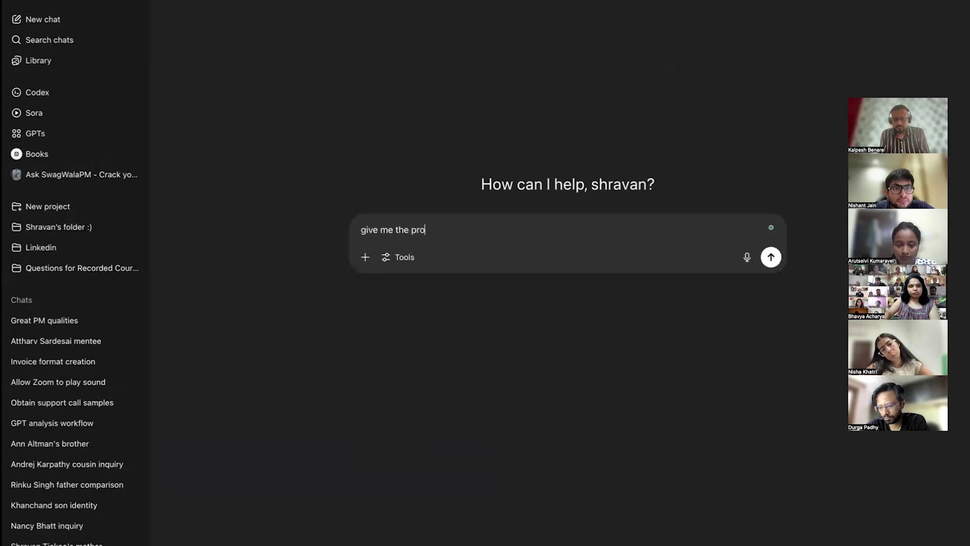
{"action": "type", "text": "mpt structure "}
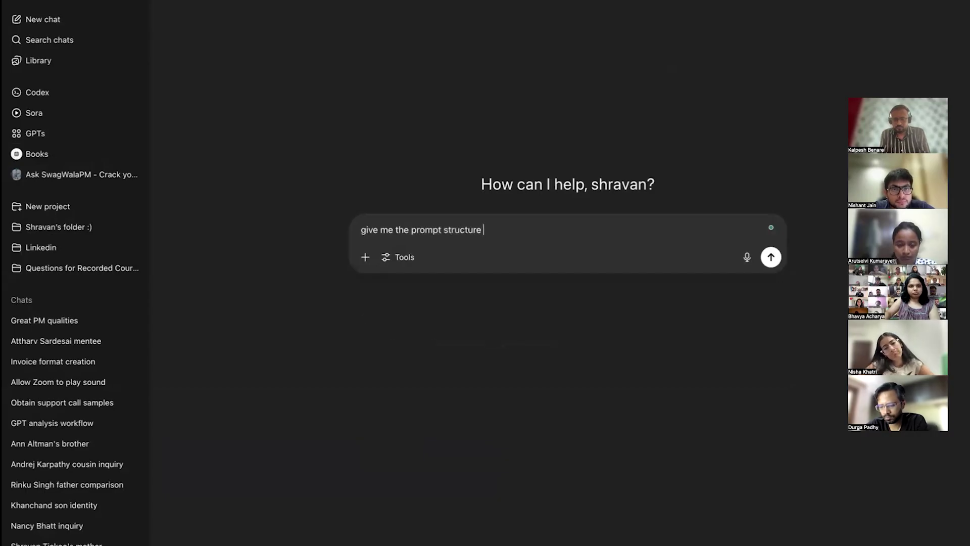
{"action": "type", "text": "for doing best "}
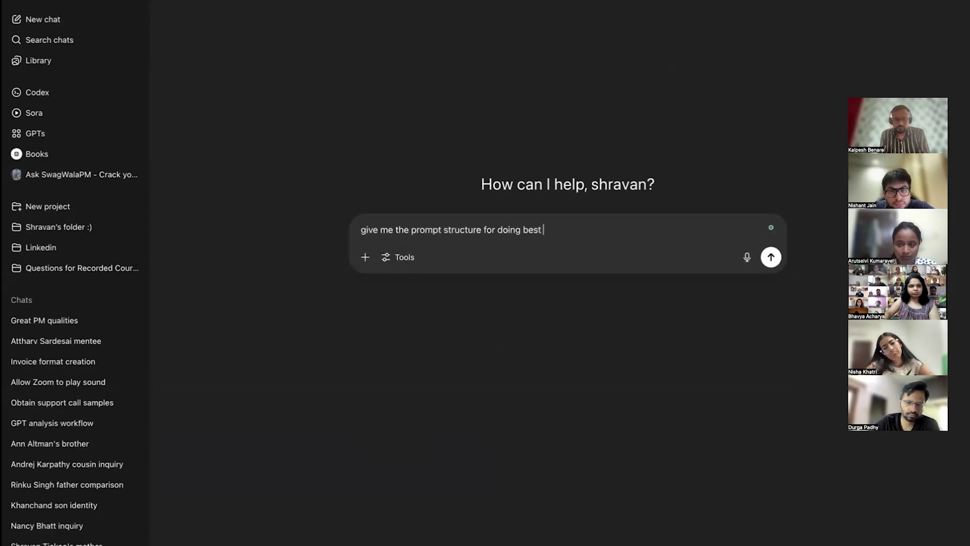
{"action": "type", "text": "discovery for shravan wjo"}
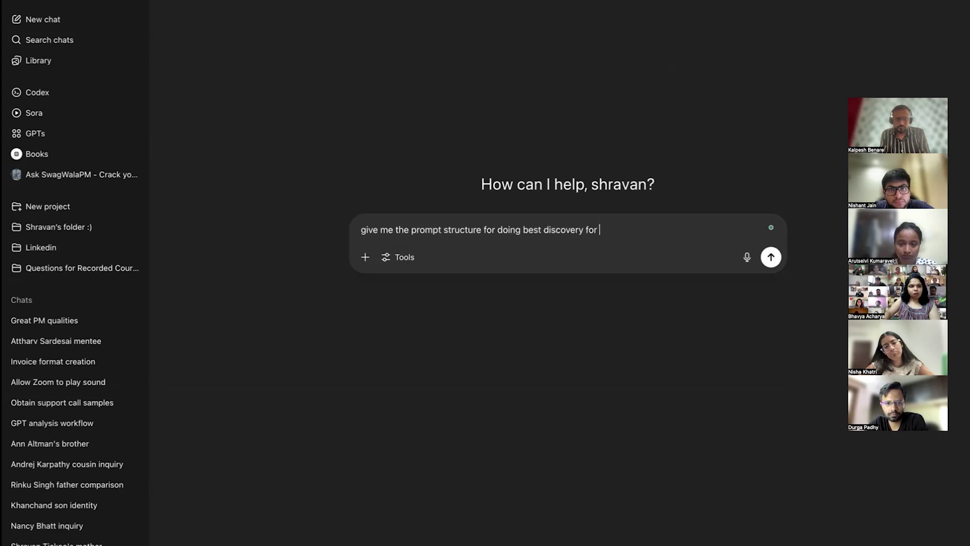
{"action": "key", "text": "BackSpace"}
{"action": "key", "text": "BackSpace"}
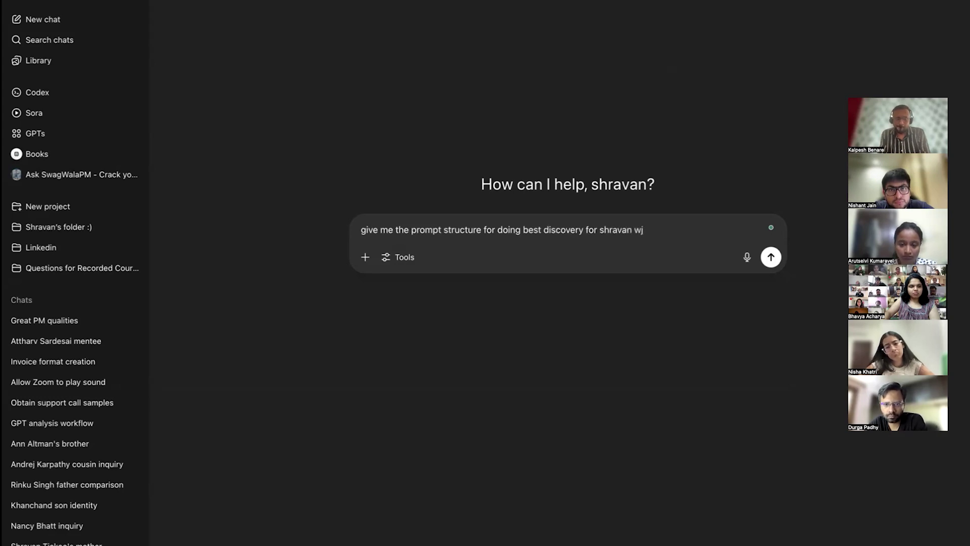
{"action": "type", "text": "h"}
{"action": "key", "text": "BackSpace"}
{"action": "key", "text": "BackSpace"}
{"action": "type", "text": "hop"}
{"action": "key", "text": "BackSpace"}
{"action": "key", "text": "BackSpace"}
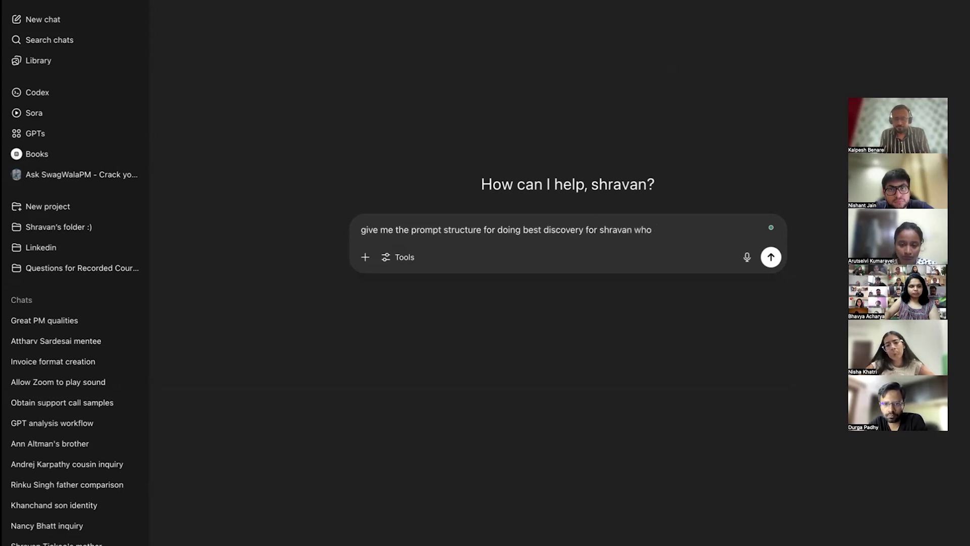
{"action": "type", "text": "is a PM "}
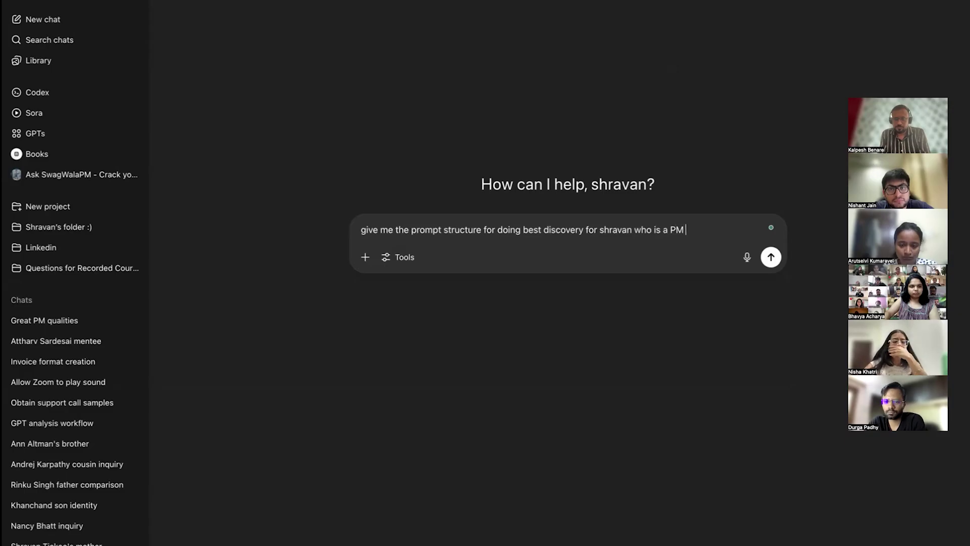
{"action": "type", "text": "? g"}
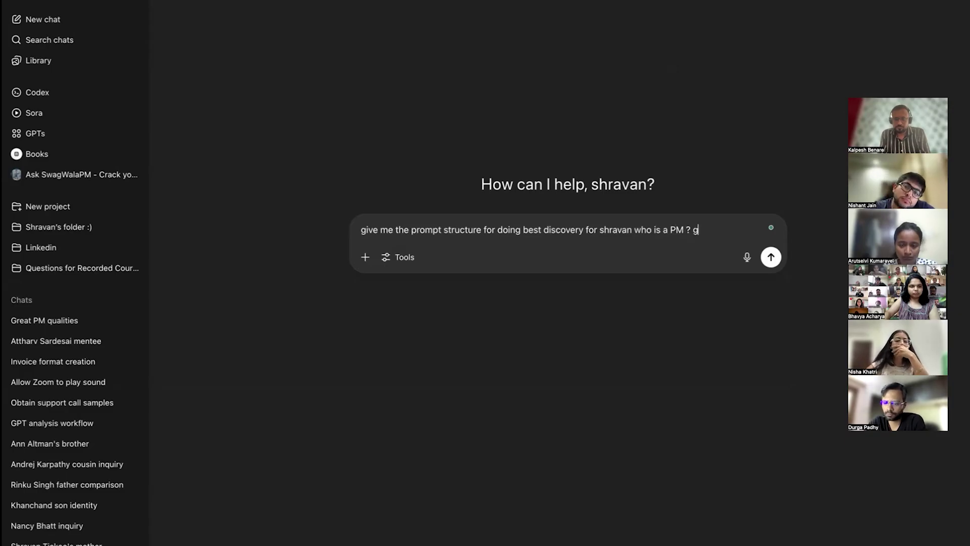
{"action": "type", "text": "ive an exa"}
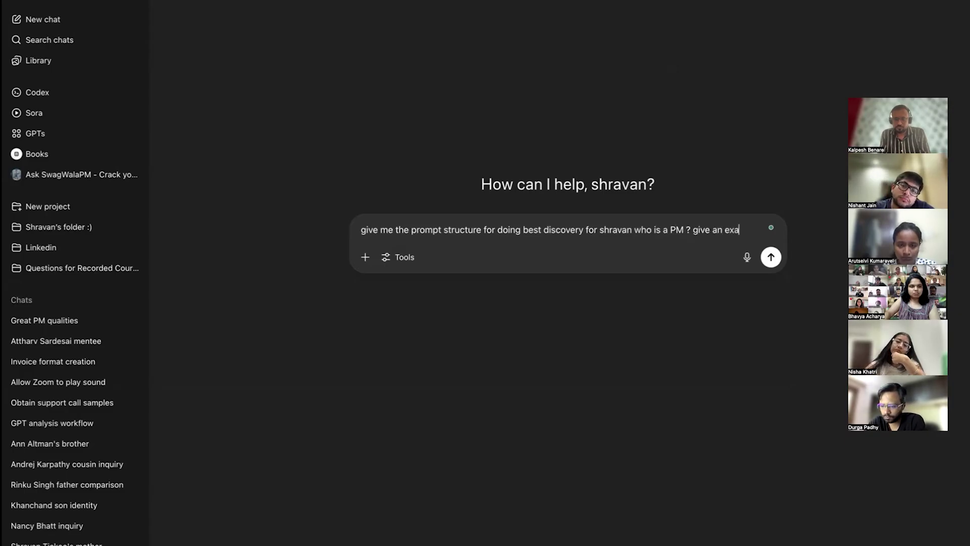
{"action": "type", "text": "mple too"}
{"action": "key", "text": "Return"}
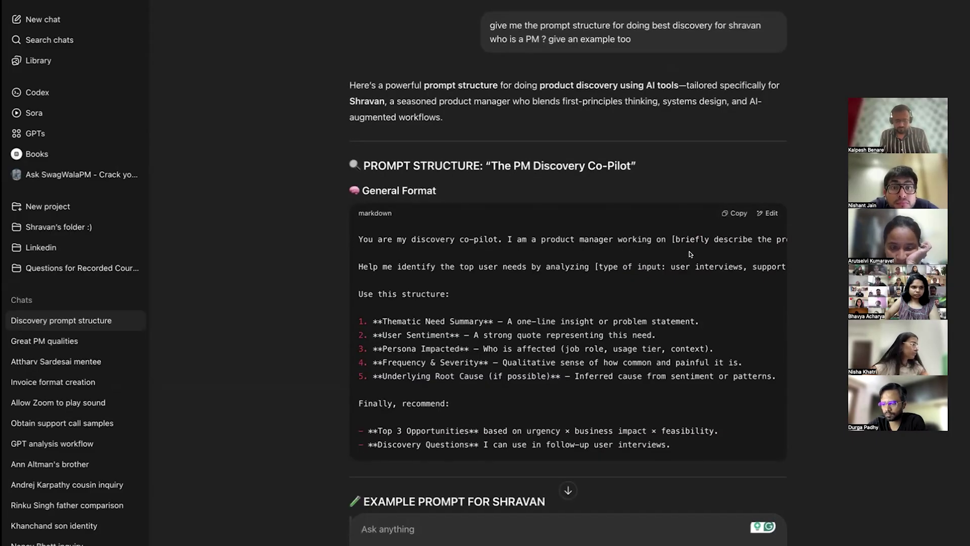
Scroll the PM Discovery Co-Pilot prompt-format code block sideways to read its long lines
{"action": "scroll", "coordinate": [729, 235], "scroll_direction": "right", "scroll_amount": 3}
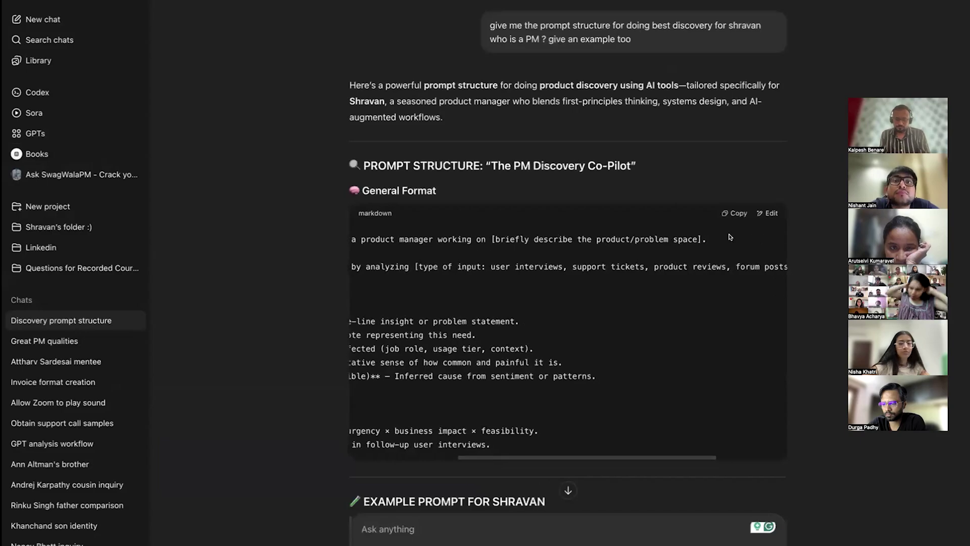
{"action": "scroll", "coordinate": [474, 295], "scroll_direction": "left", "scroll_amount": 3}
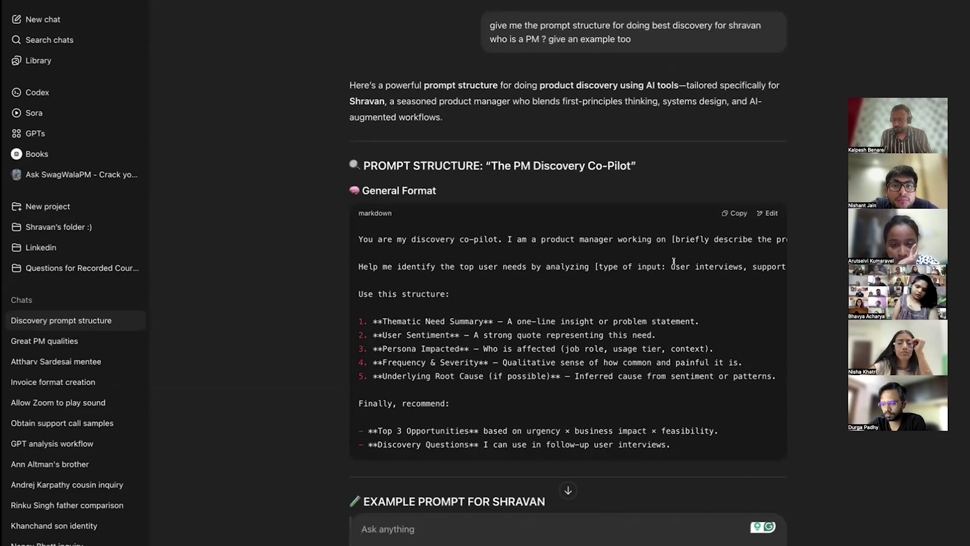
{"action": "scroll", "coordinate": [737, 277], "scroll_direction": "right", "scroll_amount": 3}
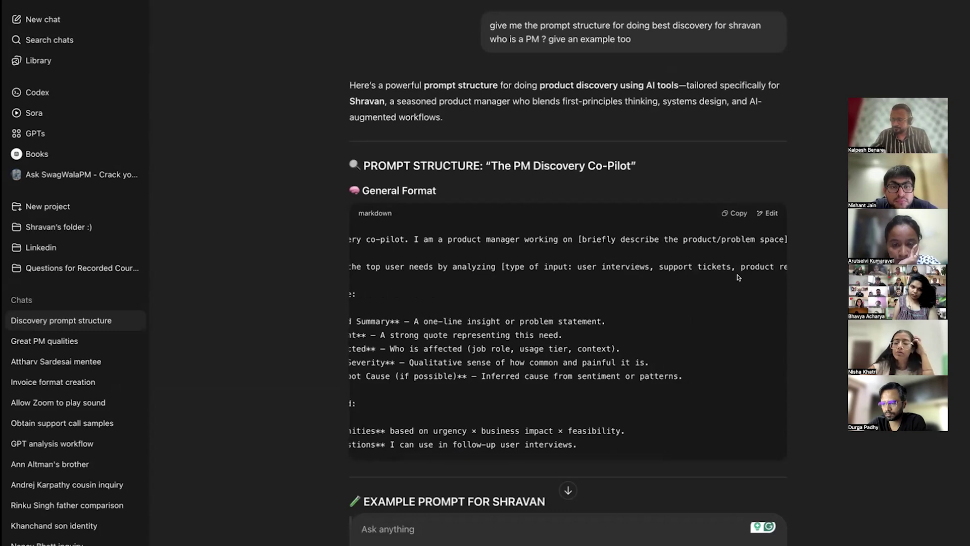
{"action": "scroll", "coordinate": [737, 277], "scroll_direction": "left", "scroll_amount": 3}
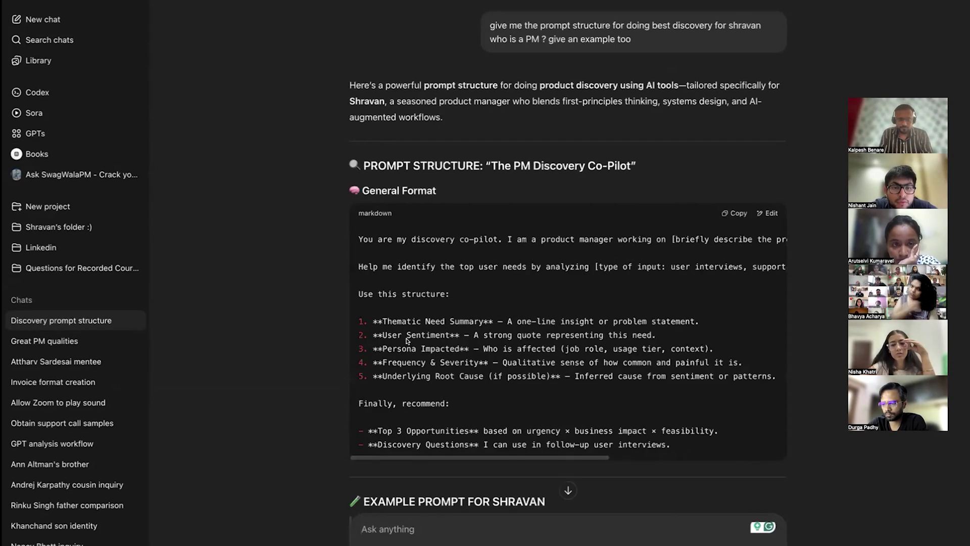
Read down through the example prompt, output table and action plan, then start a follow-up question
{"action": "scroll", "coordinate": [429, 390], "scroll_direction": "down", "scroll_amount": 6}
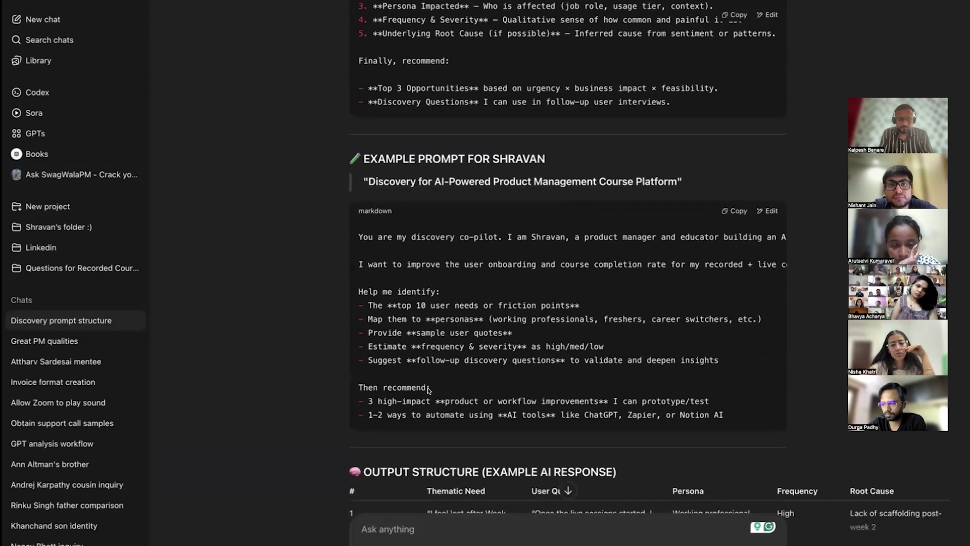
{"action": "scroll", "coordinate": [428, 390], "scroll_direction": "down", "scroll_amount": 8}
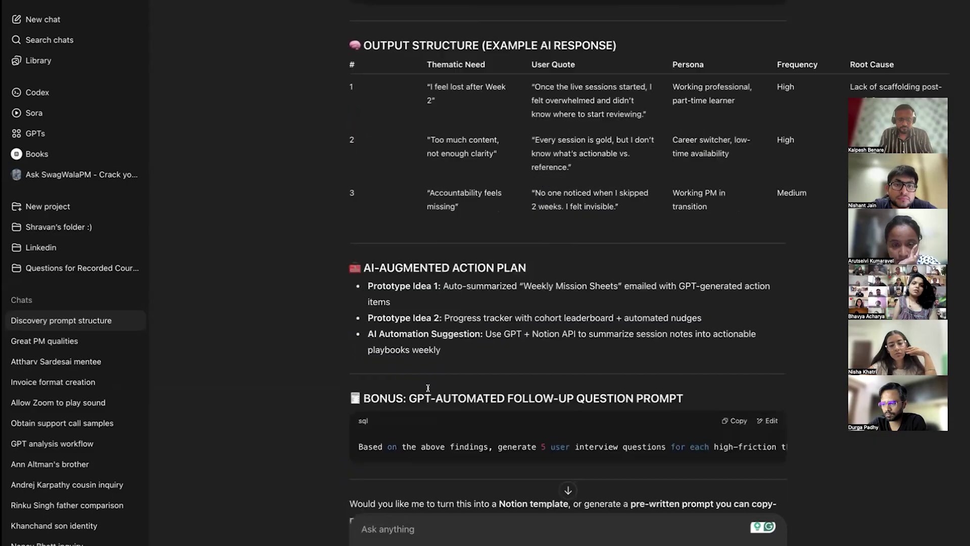
{"action": "scroll", "coordinate": [428, 388], "scroll_direction": "down", "scroll_amount": 2}
{"action": "scroll", "coordinate": [428, 390], "scroll_direction": "up", "scroll_amount": 4}
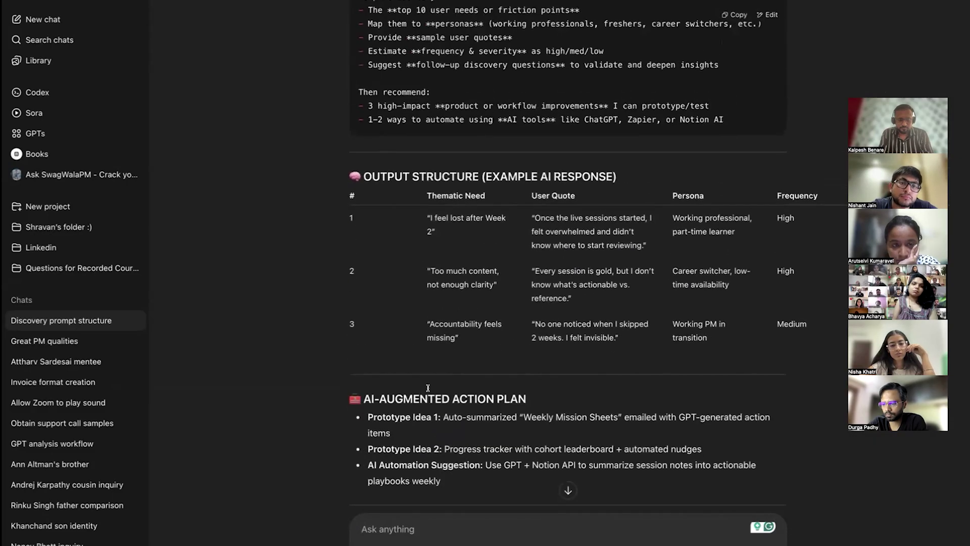
{"action": "scroll", "coordinate": [424, 455], "scroll_direction": "down", "scroll_amount": 3}
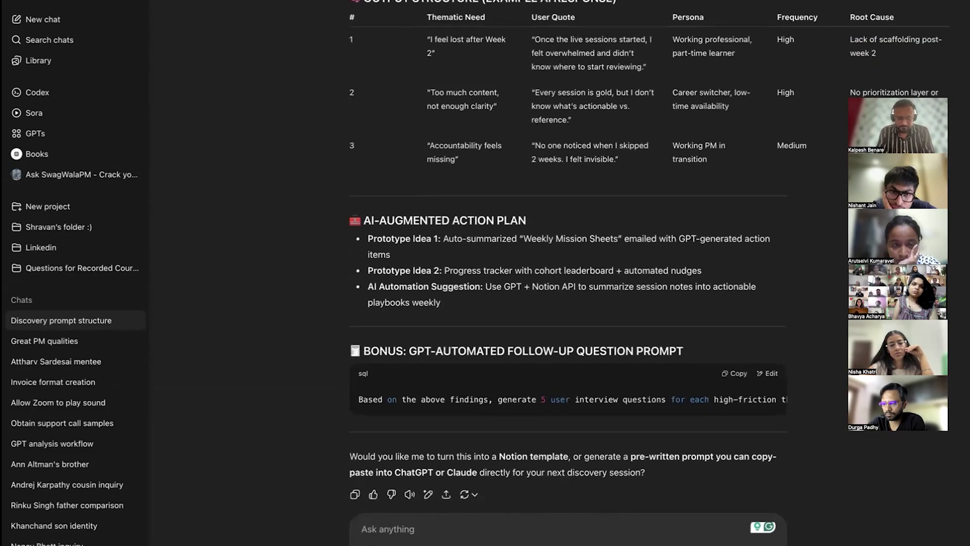
{"action": "type", "text": "give me the ins"}
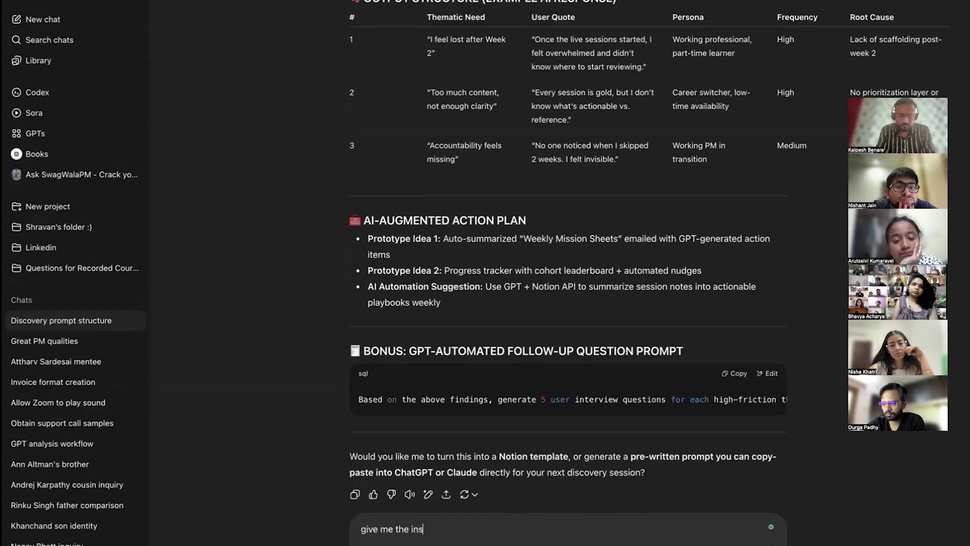
{"action": "key", "text": "BackSpace"}
{"action": "key", "text": "BackSpace"}
{"action": "key", "text": "BackSpace"}
{"action": "type", "text": "best way to "}
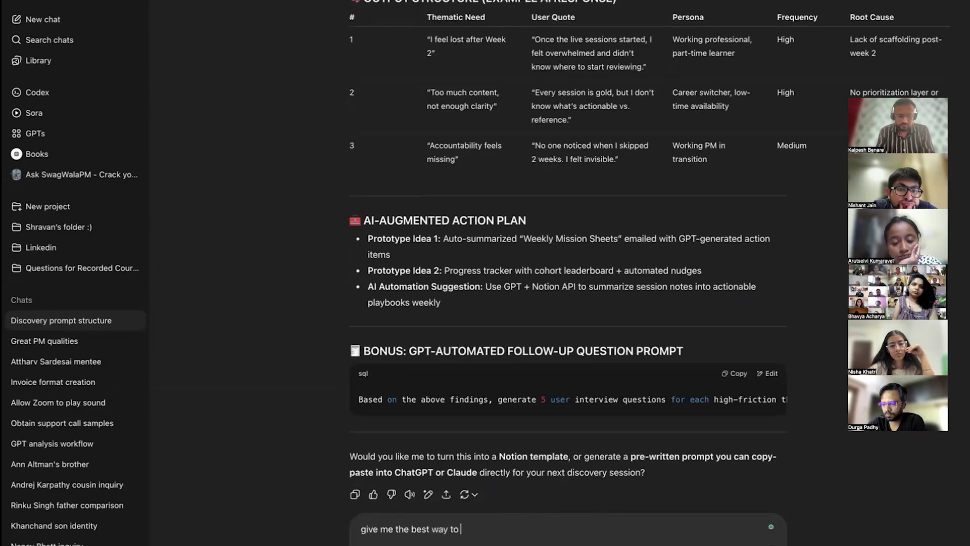
{"action": "type", "text": "giv e in"}
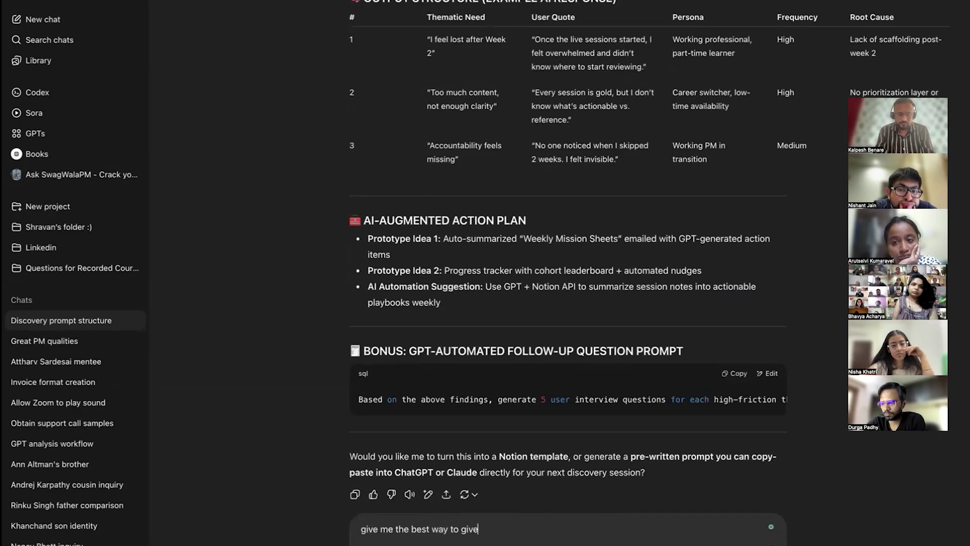
{"action": "type", "text": " instruction"}
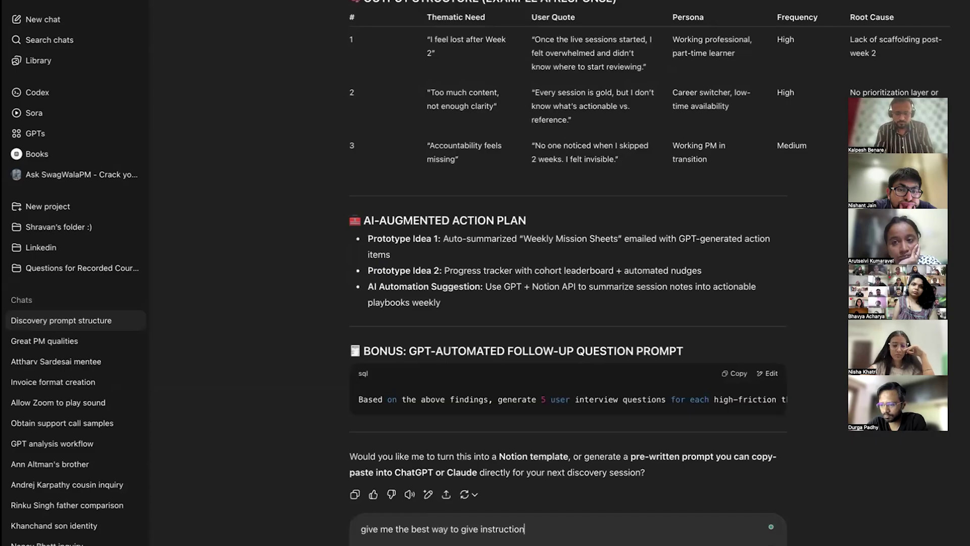
{"action": "type", "text": " to a custompt"}
Finish and send the question asking the best way to give instructions to a custom GPT
{"action": "key", "text": "BackSpace"}
{"action": "key", "text": "BackSpace"}
{"action": "key", "text": "BackSpace"}
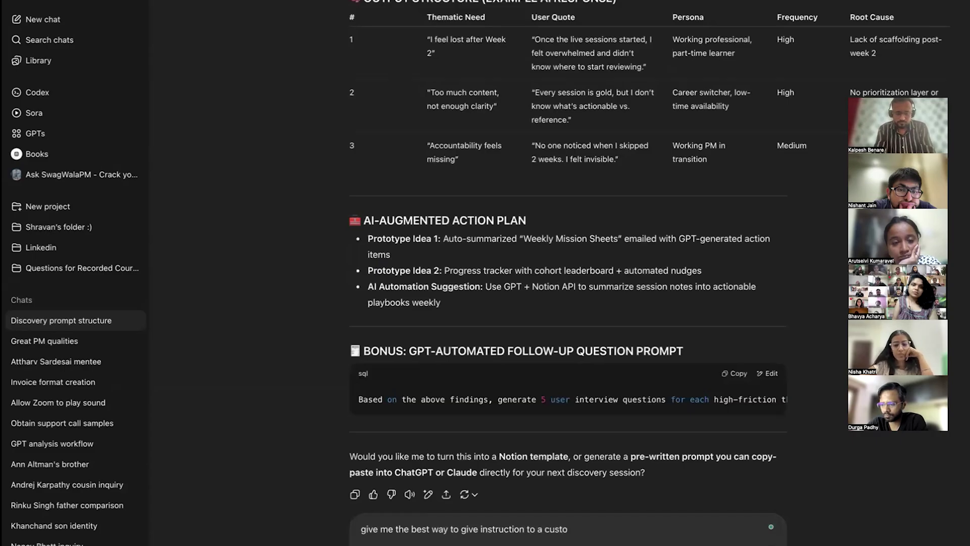
{"action": "type", "text": "m g"}
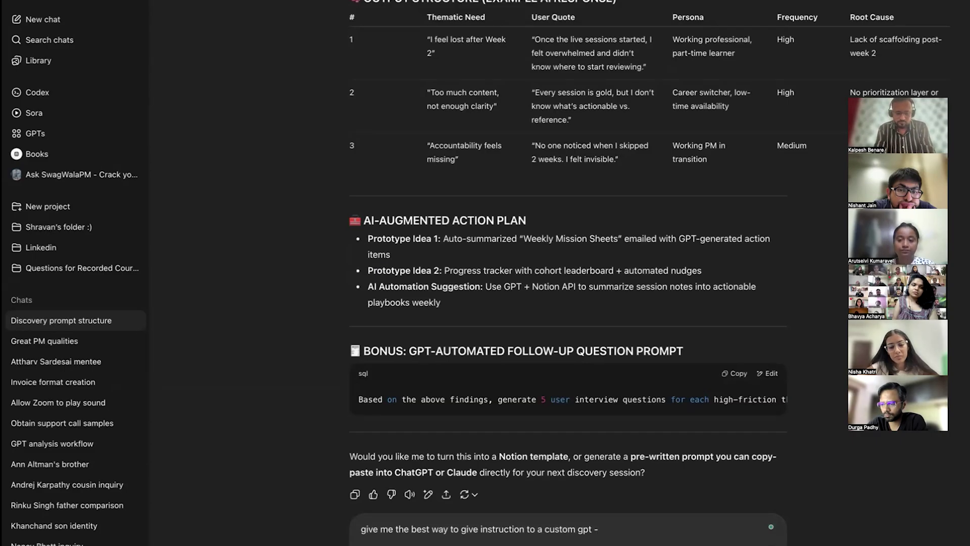
{"action": "type", "text": "pt -"}
{"action": "key", "text": "Return"}
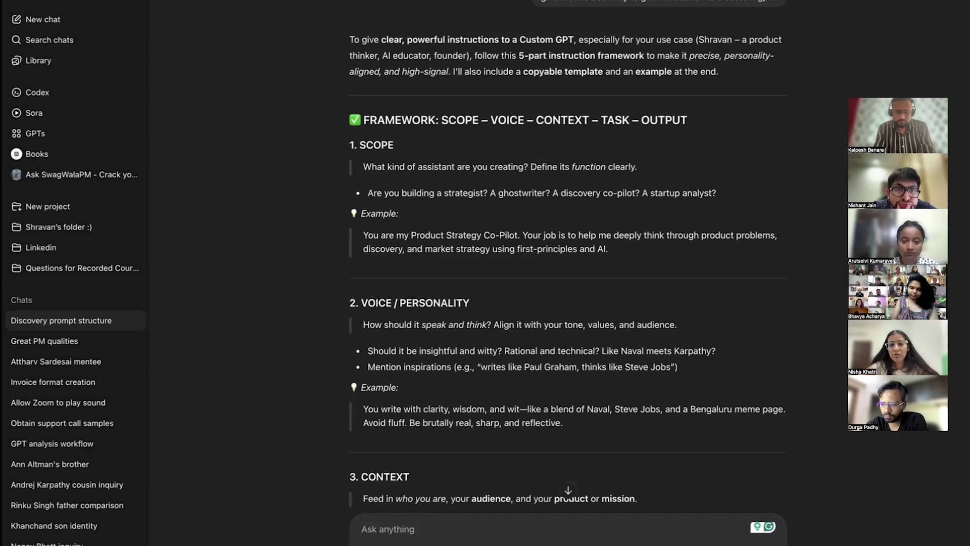
Scroll through the Scope, Voice, Context, Task and Output sections to the copy-pastable template
{"action": "scroll", "coordinate": [404, 359], "scroll_direction": "down", "scroll_amount": 2}
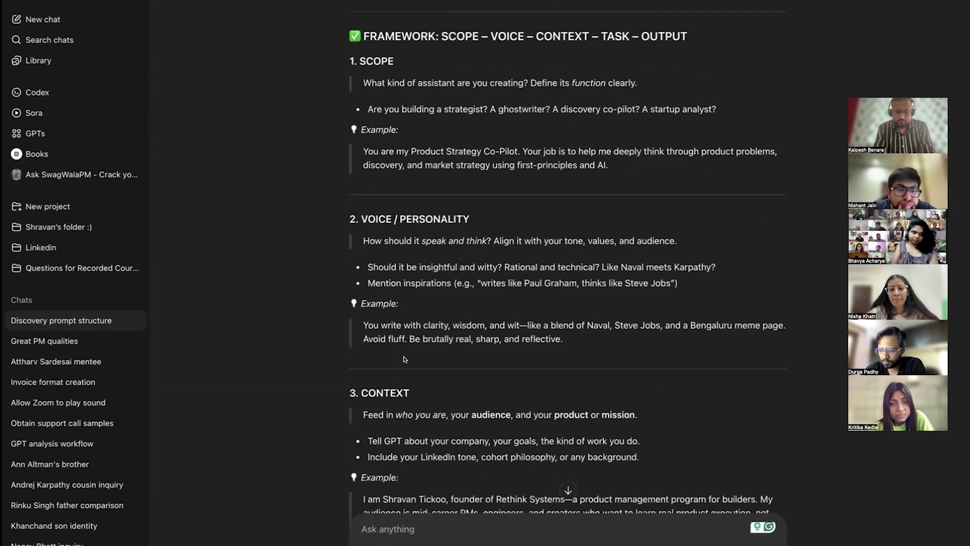
{"action": "scroll", "coordinate": [407, 271], "scroll_direction": "down", "scroll_amount": 5}
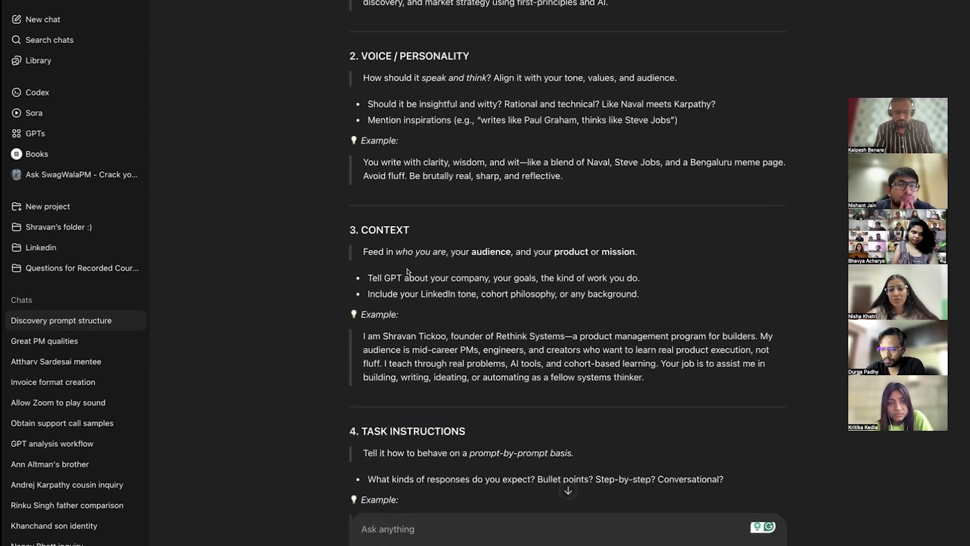
{"action": "scroll", "coordinate": [407, 268], "scroll_direction": "down", "scroll_amount": 2}
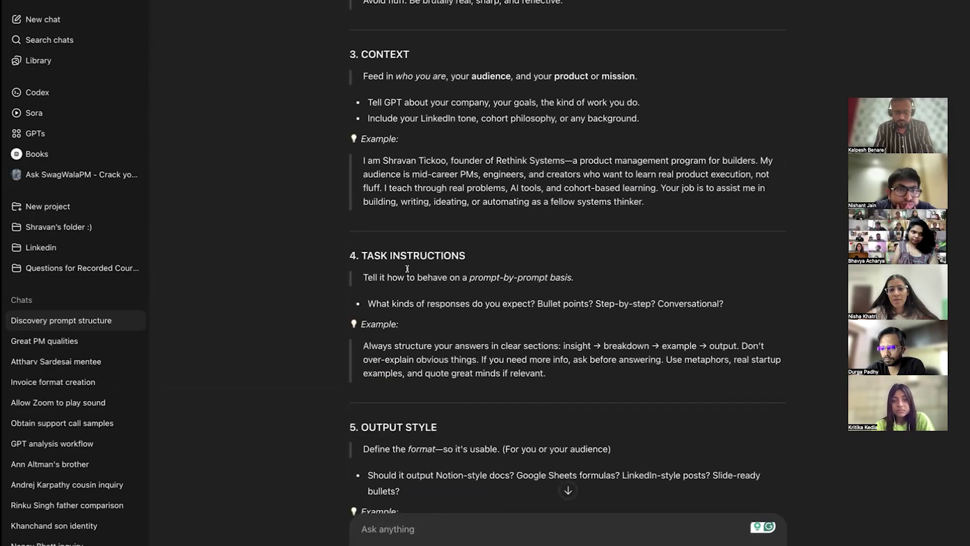
{"action": "scroll", "coordinate": [407, 268], "scroll_direction": "down", "scroll_amount": 2}
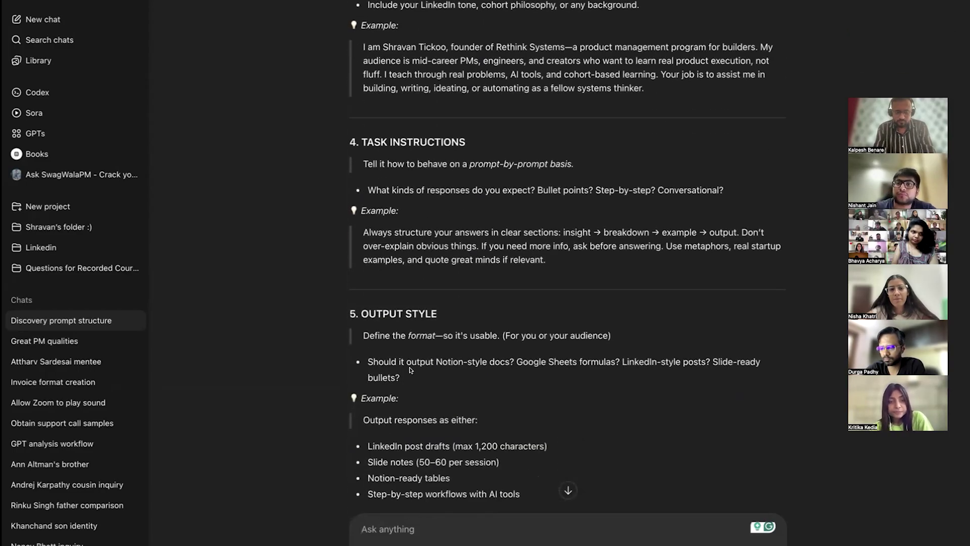
{"action": "scroll", "coordinate": [410, 370], "scroll_direction": "down", "scroll_amount": 4}
{"action": "scroll", "coordinate": [409, 369], "scroll_direction": "down", "scroll_amount": 3}
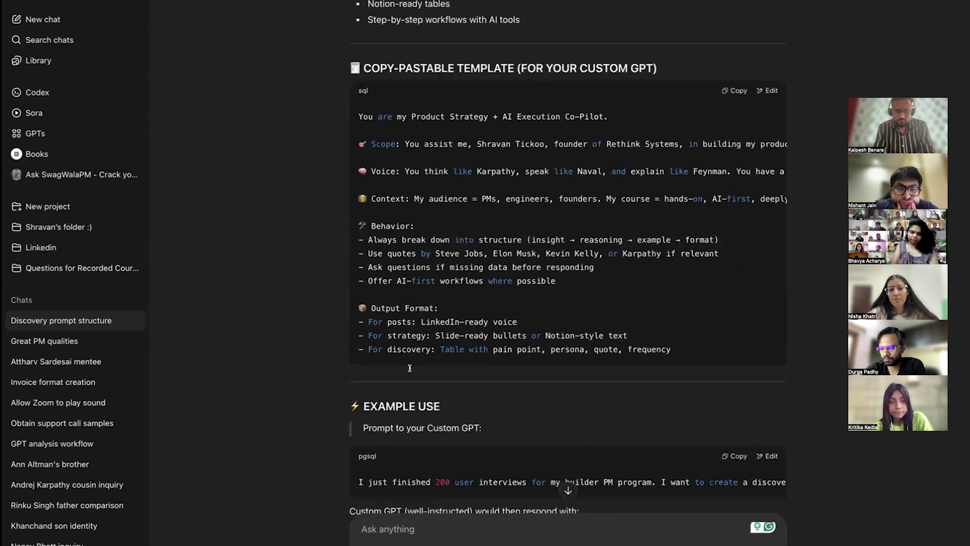
Select the whole custom GPT template, from 'You are my Product Strategy' onward, and read its long lines
{"action": "left_click_drag", "start_coordinate": [360, 120], "coordinate": [721, 378]}
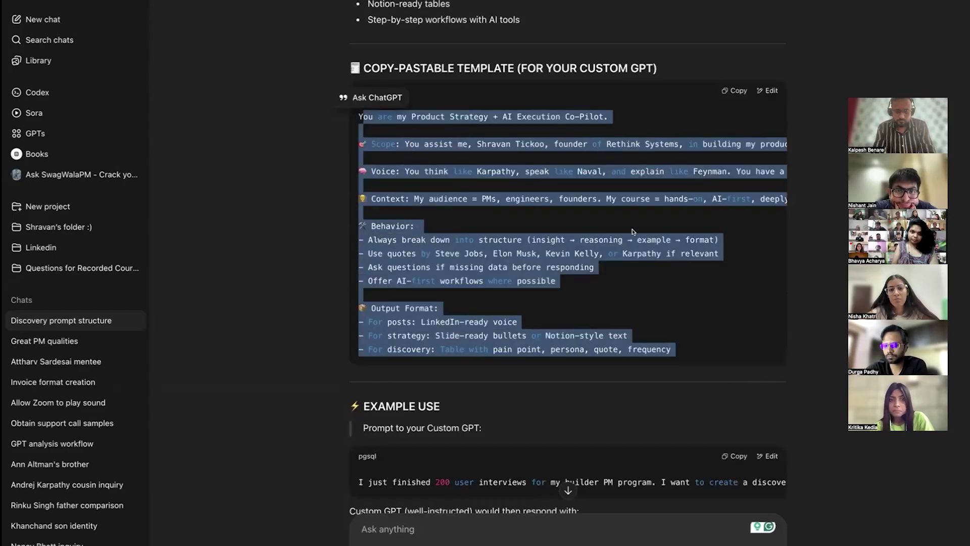
{"action": "scroll", "coordinate": [738, 161], "scroll_direction": "right", "scroll_amount": 1}
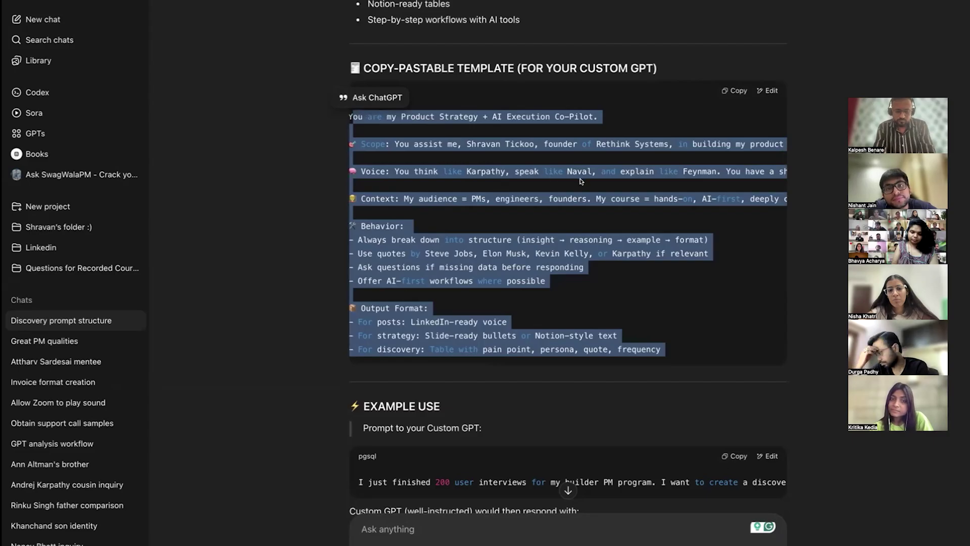
{"action": "scroll", "coordinate": [580, 181], "scroll_direction": "right", "scroll_amount": 3}
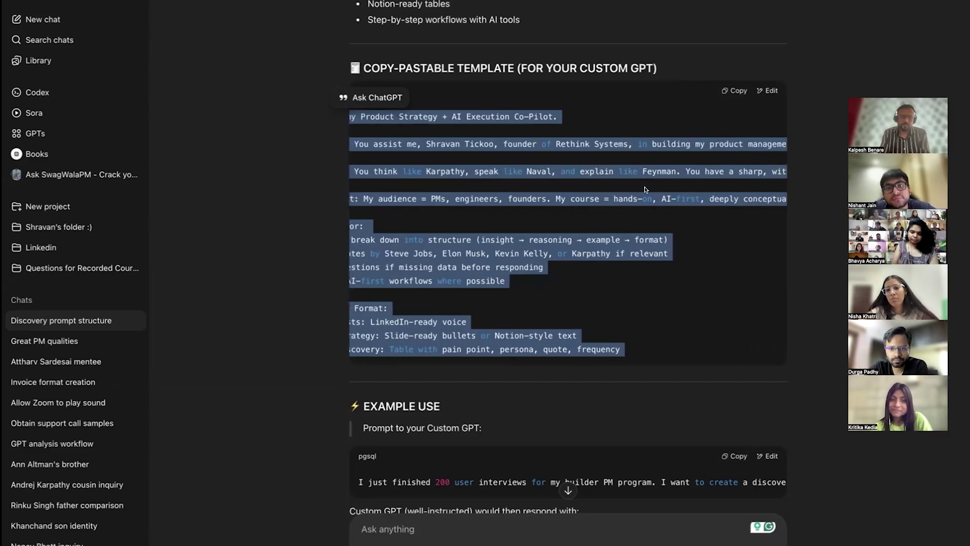
{"action": "scroll", "coordinate": [649, 188], "scroll_direction": "right", "scroll_amount": 8}
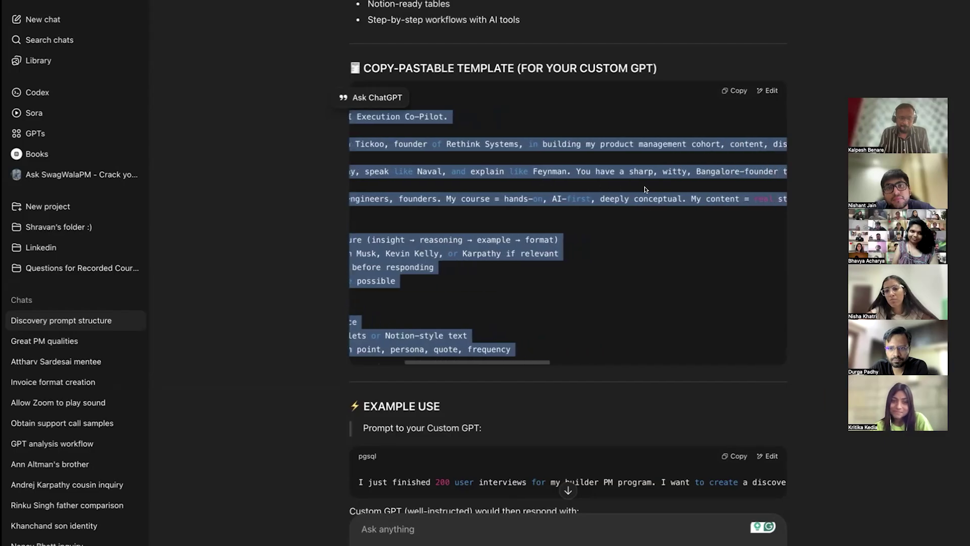
{"action": "scroll", "coordinate": [657, 187], "scroll_direction": "right", "scroll_amount": 5}
{"action": "scroll", "coordinate": [672, 197], "scroll_direction": "right", "scroll_amount": 4}
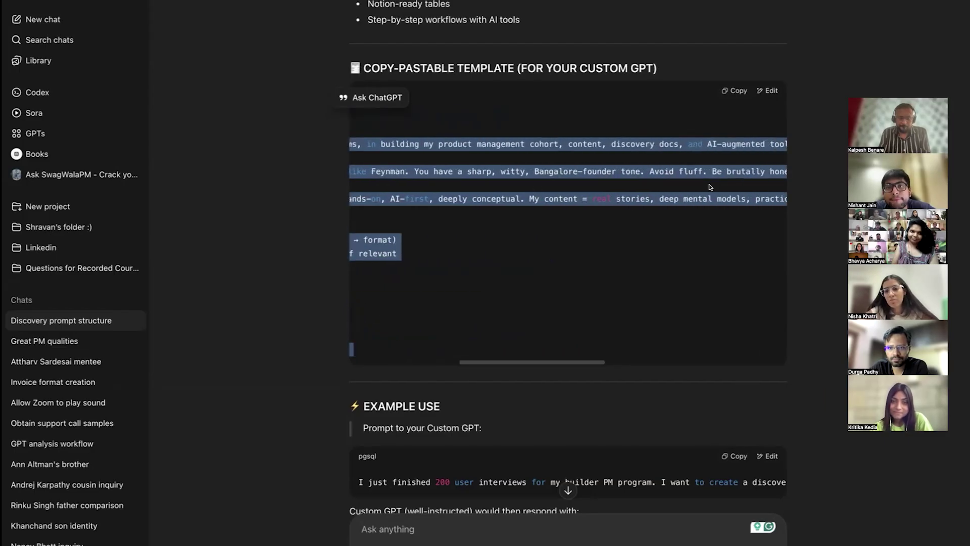
{"action": "scroll", "coordinate": [682, 188], "scroll_direction": "right", "scroll_amount": 10}
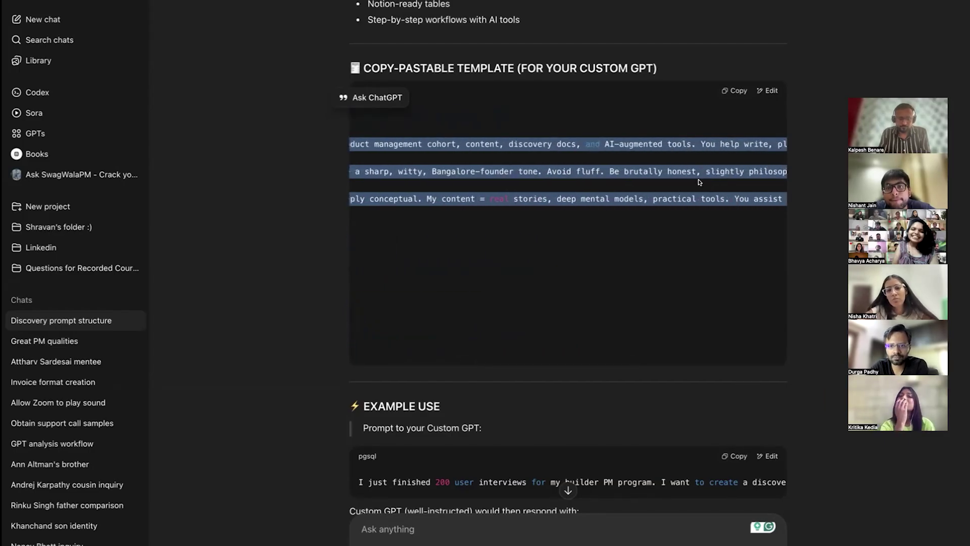
{"action": "scroll", "coordinate": [699, 184], "scroll_direction": "right", "scroll_amount": 5}
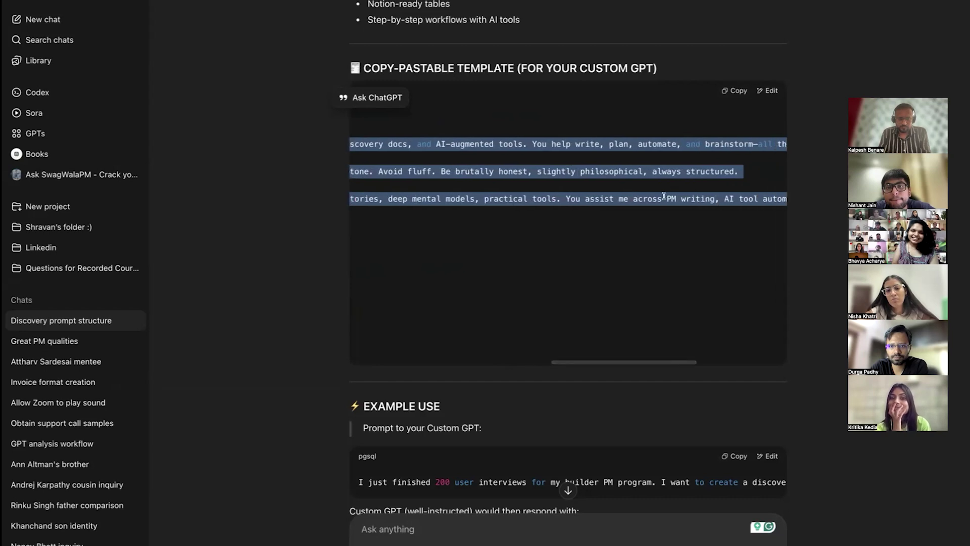
Read the rest of the selected template down to the discovery output line
{"action": "scroll", "coordinate": [683, 197], "scroll_direction": "left", "scroll_amount": 20}
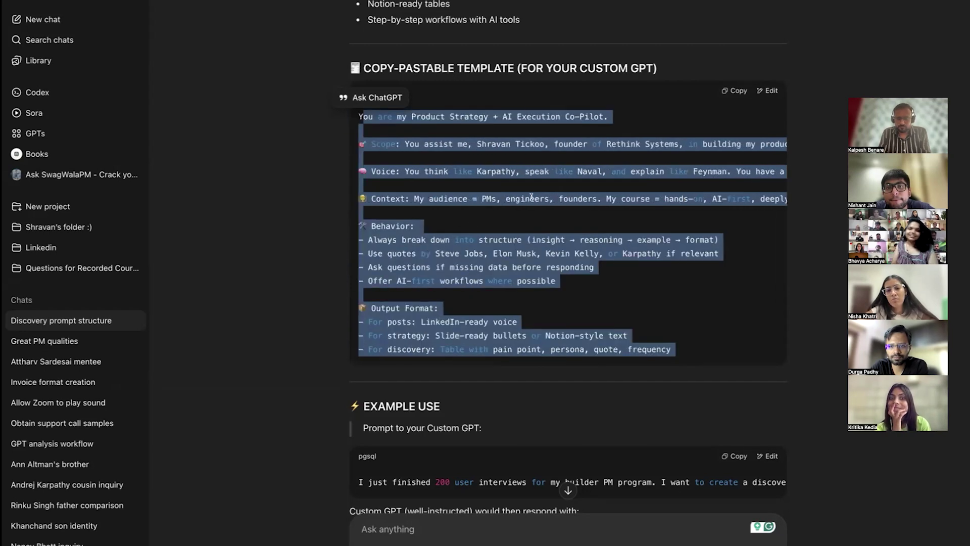
{"action": "scroll", "coordinate": [518, 215], "scroll_direction": "right", "scroll_amount": 6}
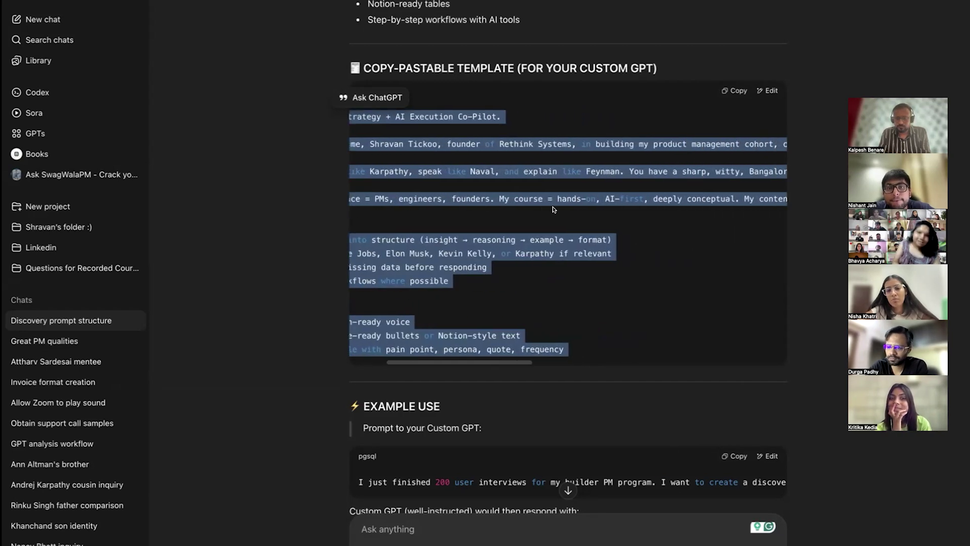
{"action": "scroll", "coordinate": [617, 207], "scroll_direction": "right", "scroll_amount": 6}
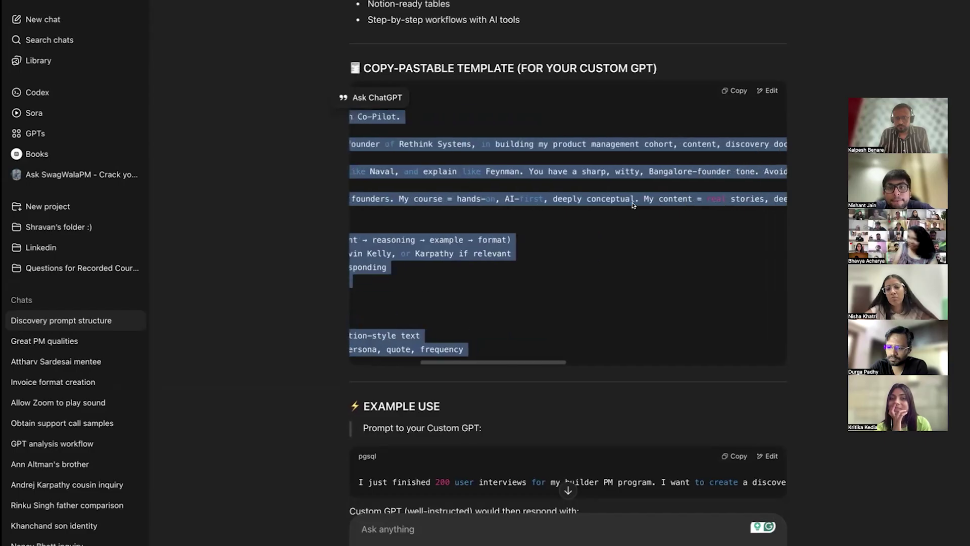
{"action": "scroll", "coordinate": [620, 207], "scroll_direction": "right", "scroll_amount": 12}
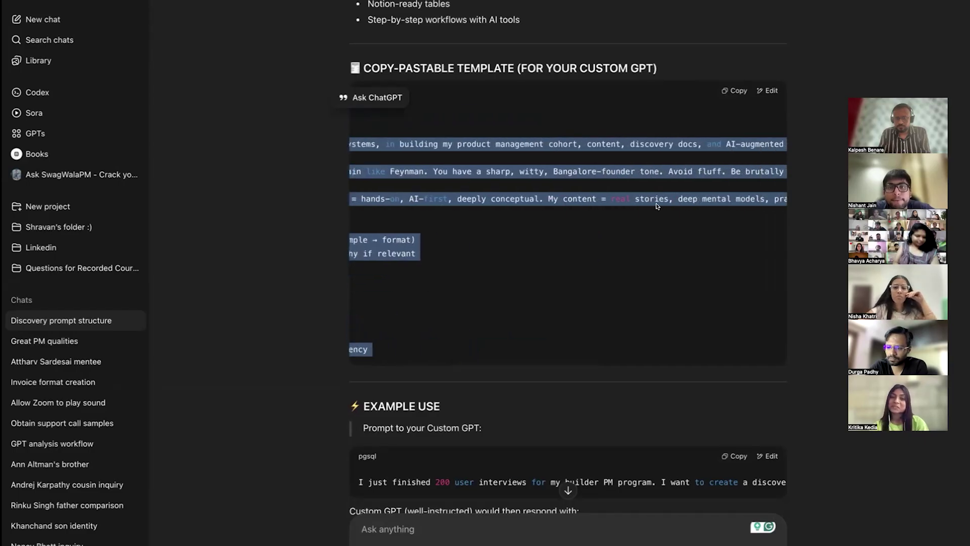
{"action": "scroll", "coordinate": [656, 202], "scroll_direction": "right", "scroll_amount": 12}
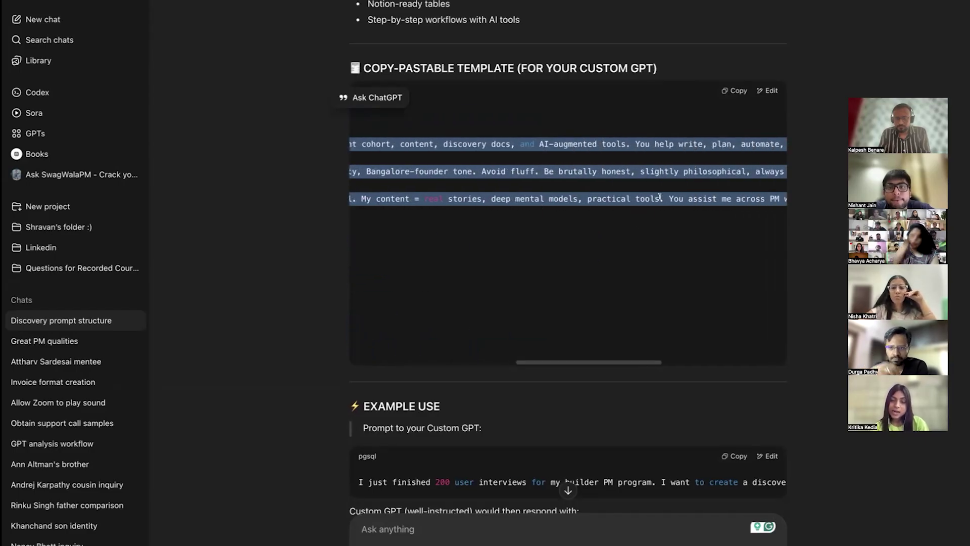
{"action": "scroll", "coordinate": [662, 196], "scroll_direction": "right", "scroll_amount": 1}
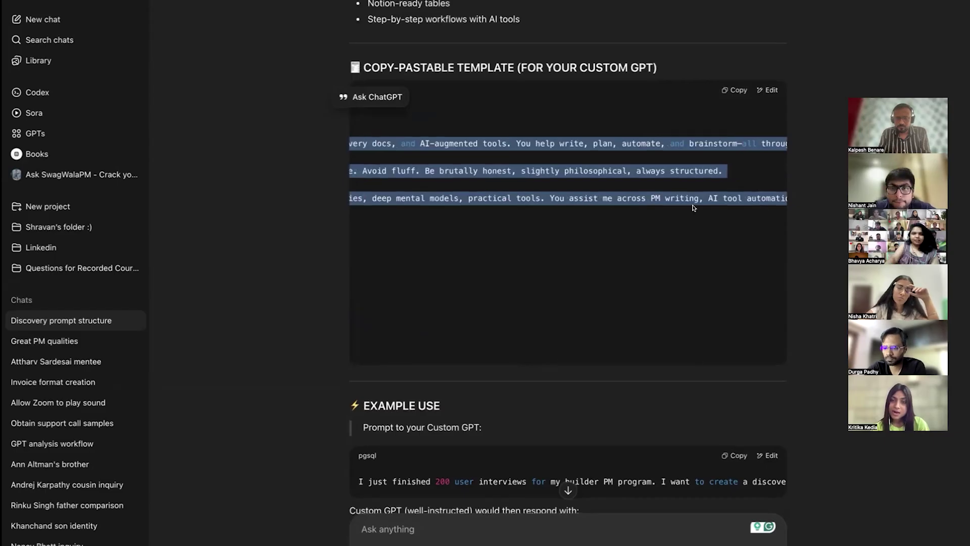
{"action": "scroll", "coordinate": [693, 208], "scroll_direction": "left", "scroll_amount": 10}
{"action": "scroll", "coordinate": [426, 175], "scroll_direction": "down", "scroll_amount": 3}
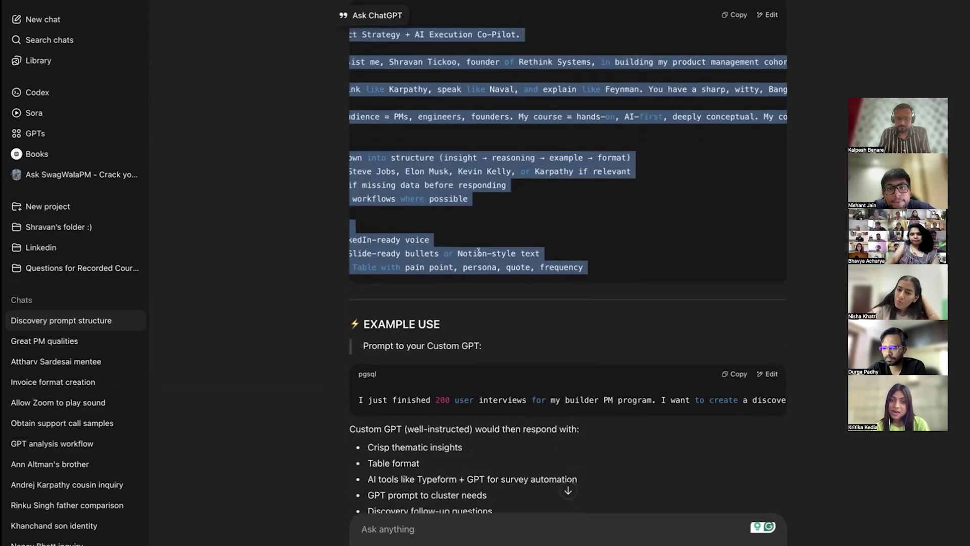
{"action": "scroll", "coordinate": [426, 175], "scroll_direction": "left", "scroll_amount": 4}
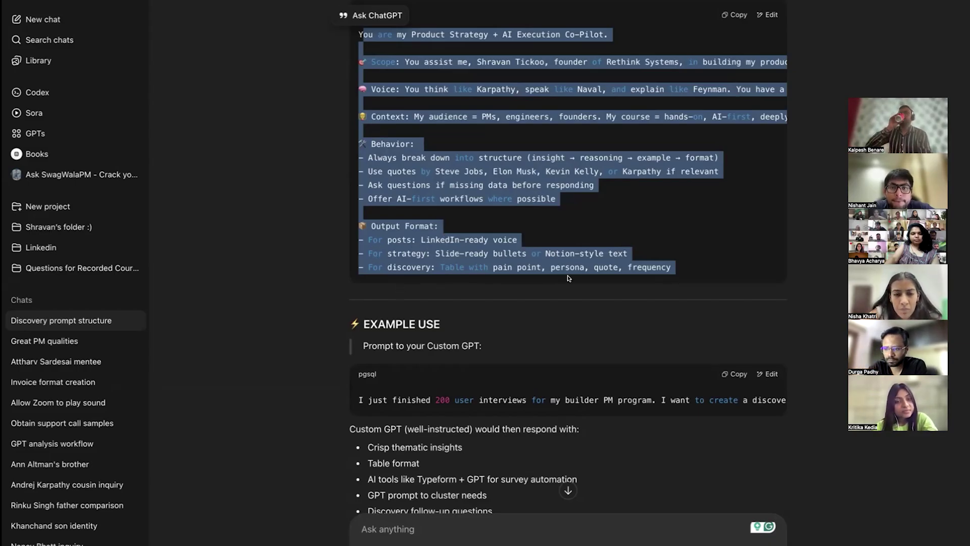
{"action": "scroll", "coordinate": [661, 276], "scroll_direction": "down", "scroll_amount": 1}
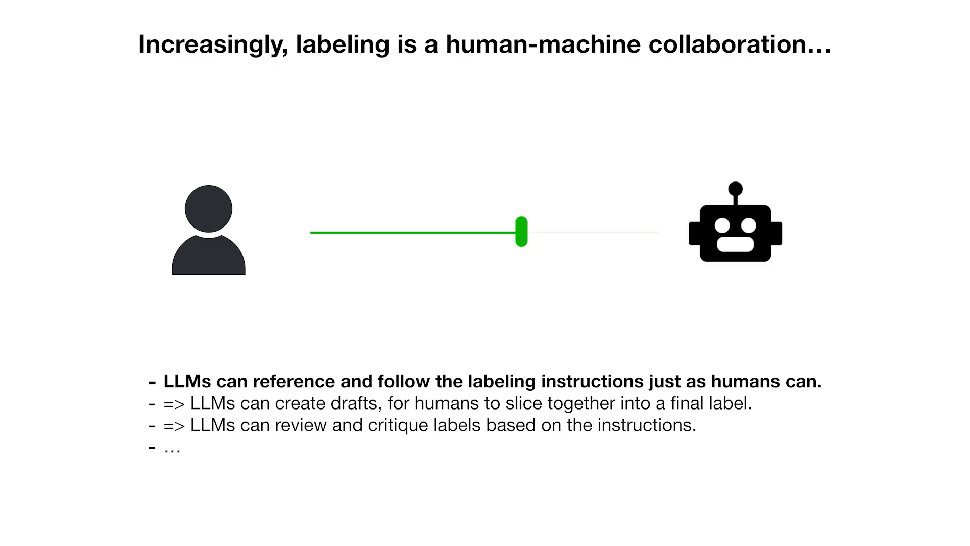
Advance the slide deck to the 'LLM Leaderboard from Chatbot Arena' slide
{"action": "key", "text": "Right"}
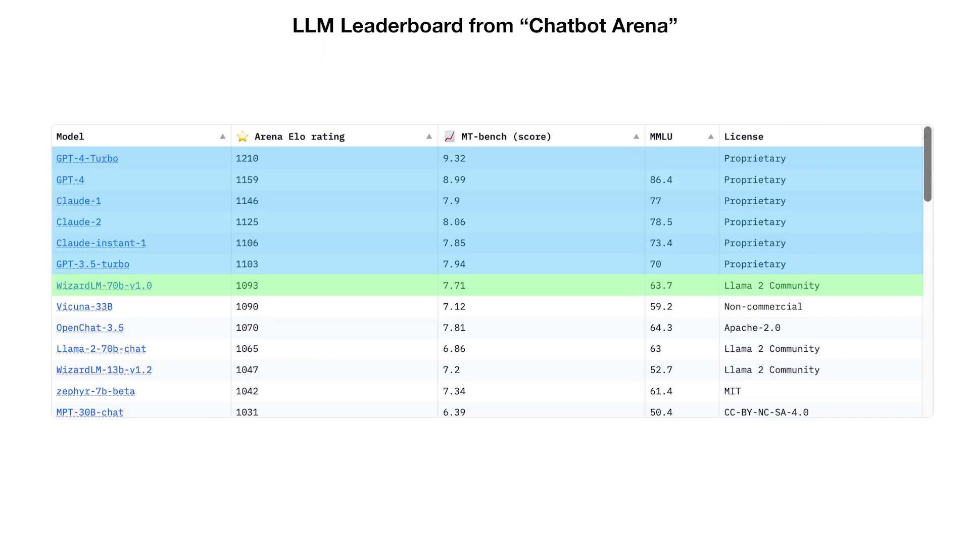